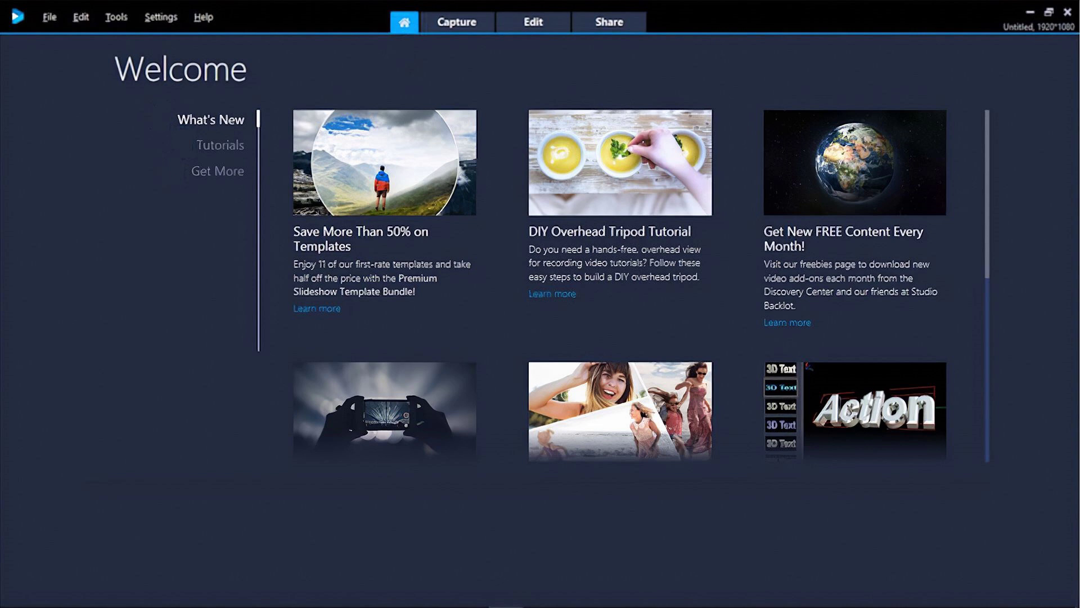
# Switch from the Welcome page to the Edit workspace to show the Working folder library
pyautogui.click(533, 21)
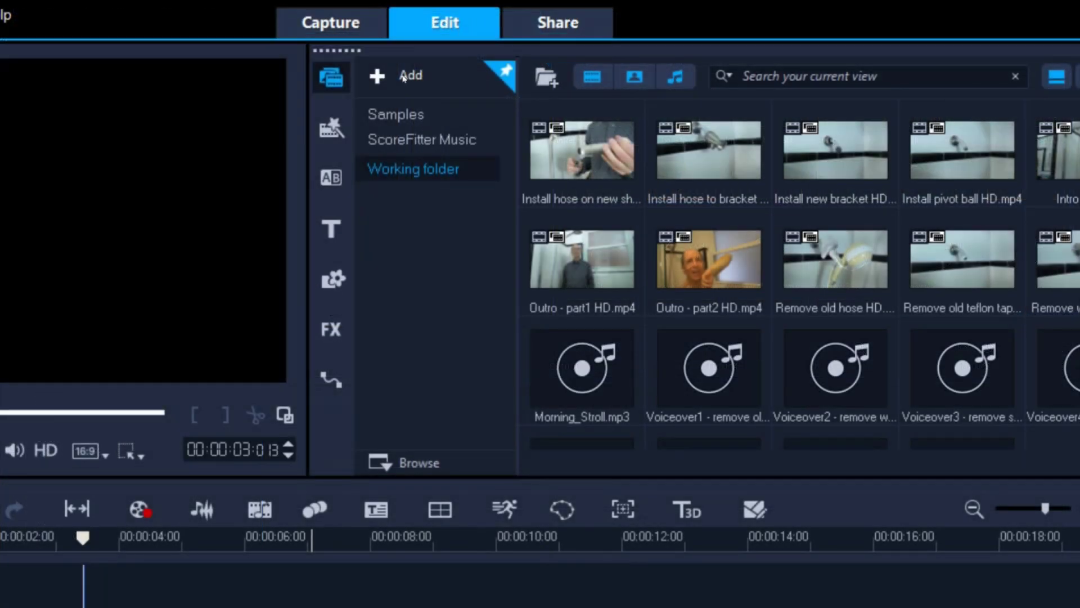
# Create a library folder named 'Birdbath video' below the Working folder
pyautogui.click(480, 58)
pyautogui.write('Bird')
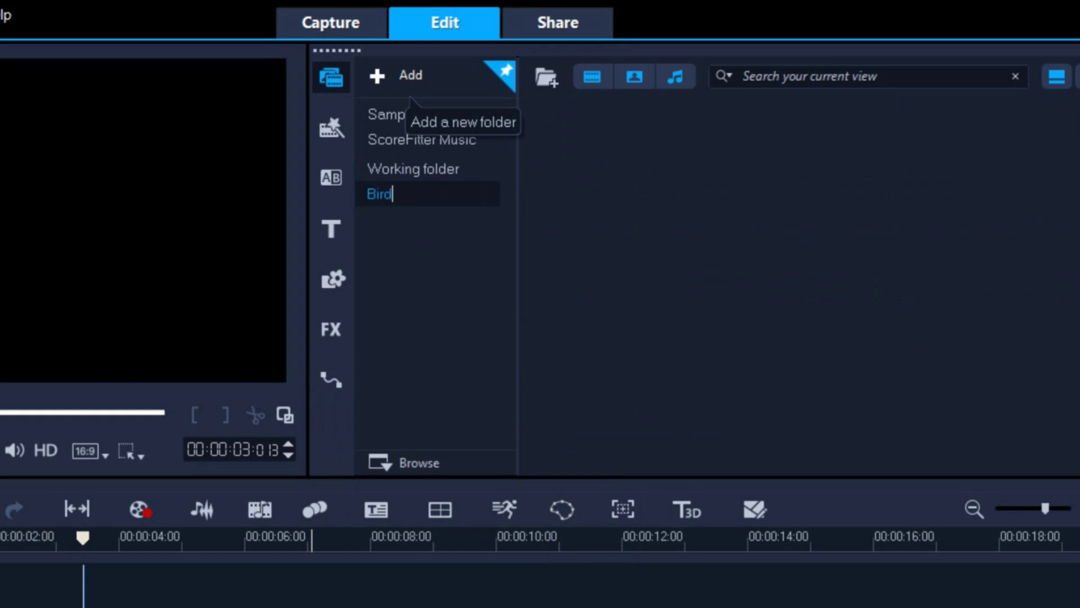
pyautogui.write('bath video')
pyautogui.press('Return')
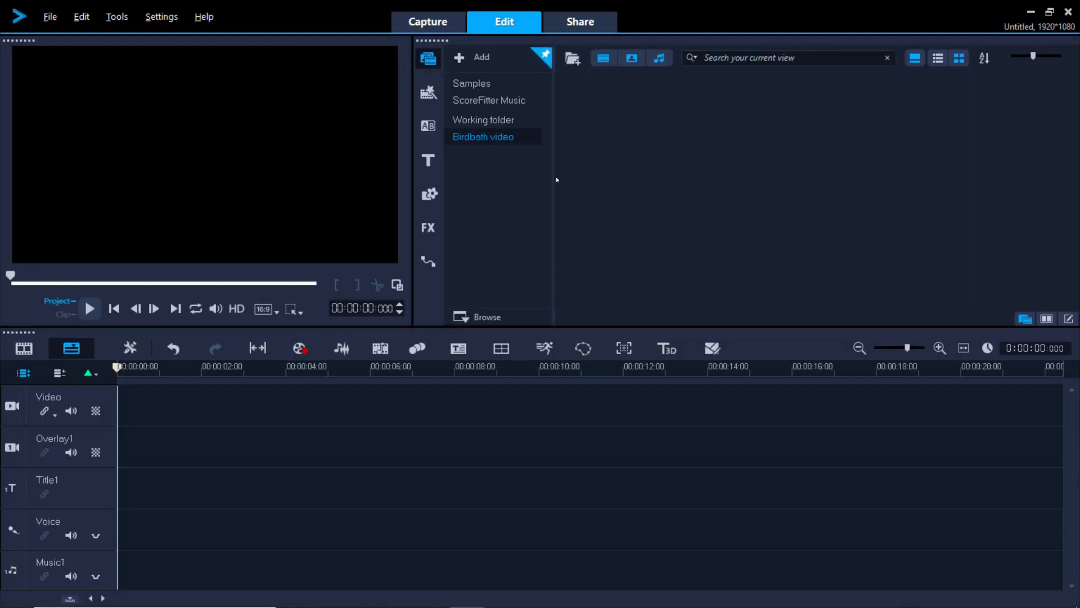
# Start Insert Video to Library and browse to This PC > Videos > Birdbath trail cam
pyautogui.click(51, 20)
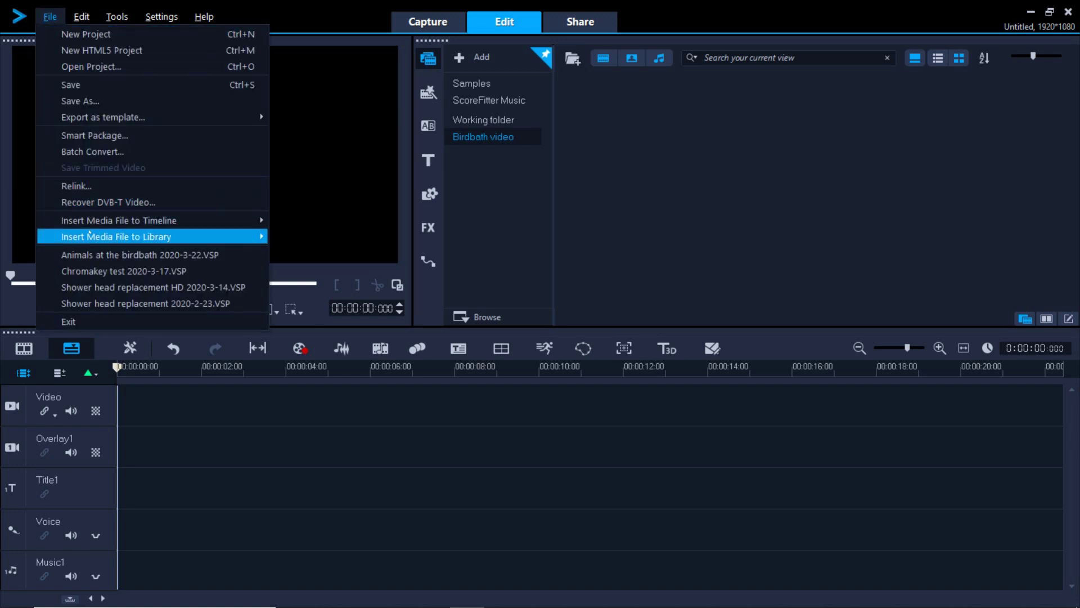
pyautogui.moveTo(90, 235)
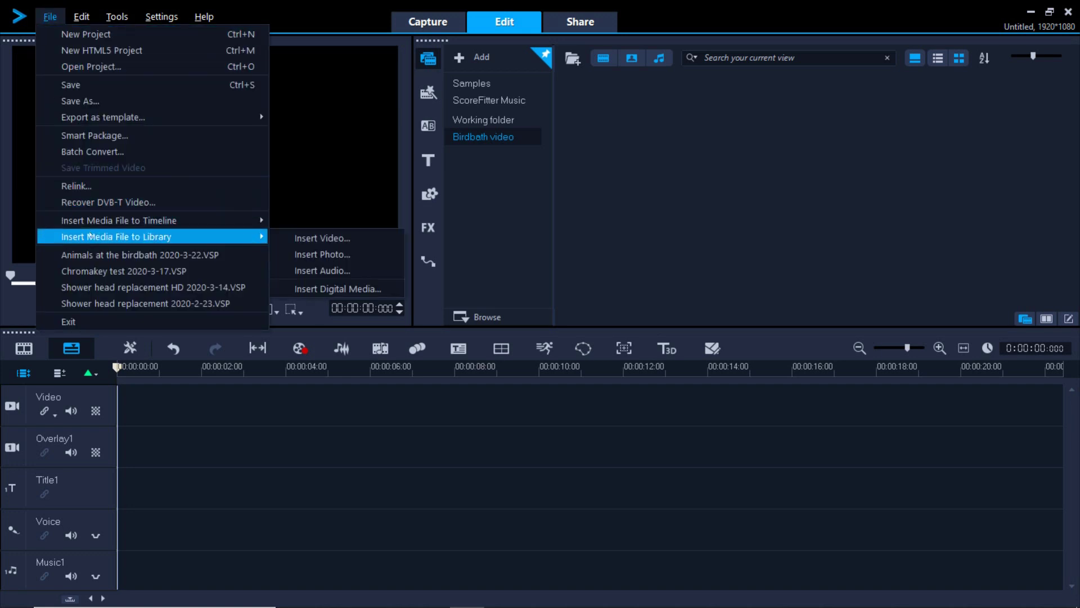
pyautogui.click(312, 237)
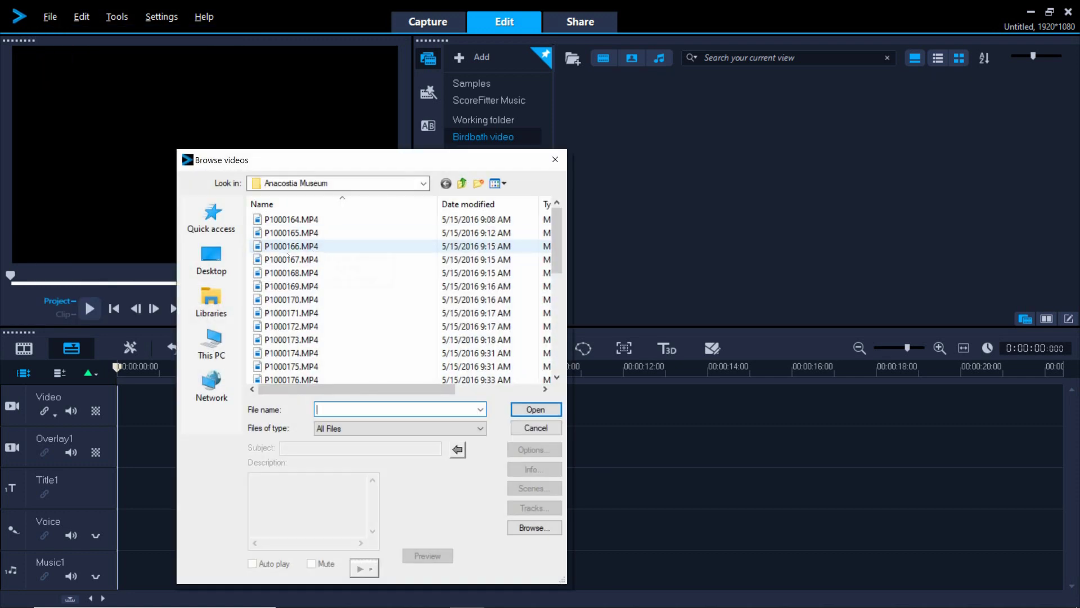
pyautogui.click(205, 349)
pyautogui.scroll(-5, 275, 262)
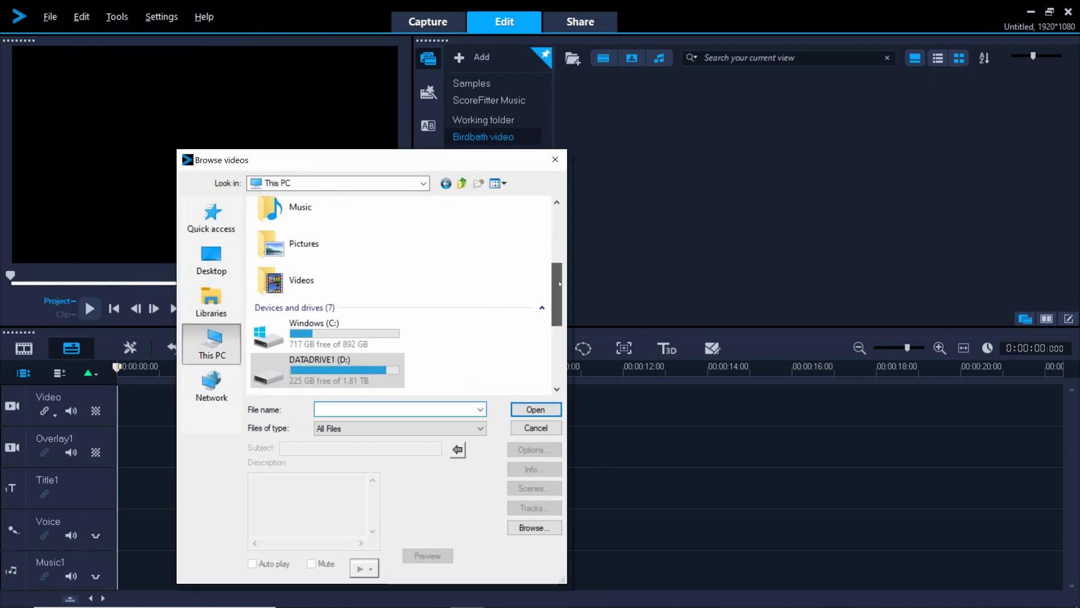
pyautogui.doubleClick(274, 263)
pyautogui.doubleClick(274, 259)
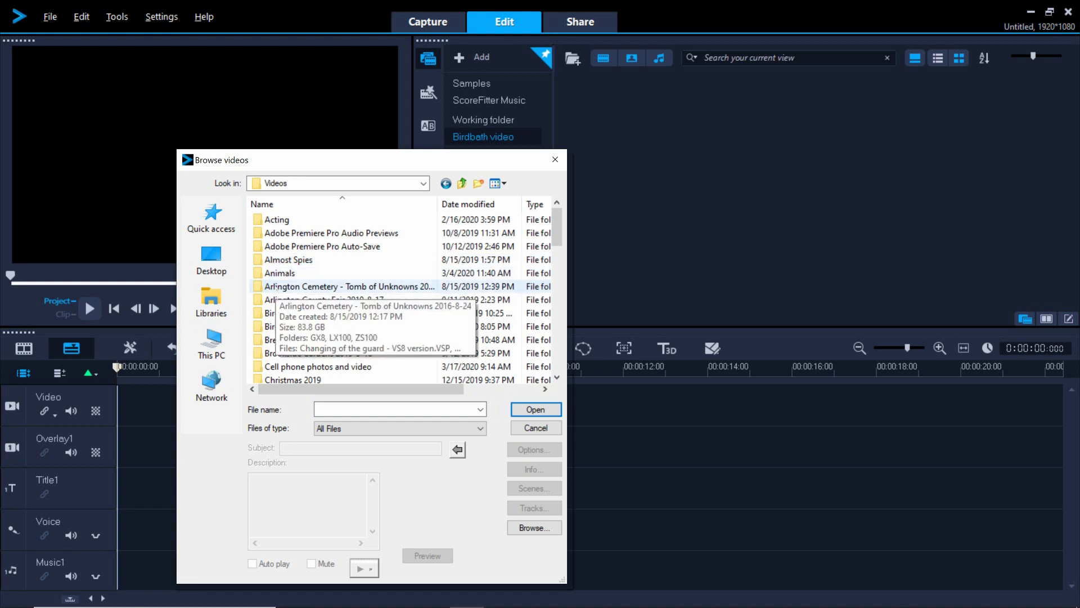
pyautogui.doubleClick(280, 327)
# Select Sparrows2 2020-3-21 plus the squirrel and starling clips and import them
pyautogui.moveTo(560, 245); pyautogui.dragTo(561, 320)
pyautogui.click(293, 262)
pyautogui.scroll(-2, 504, 250)
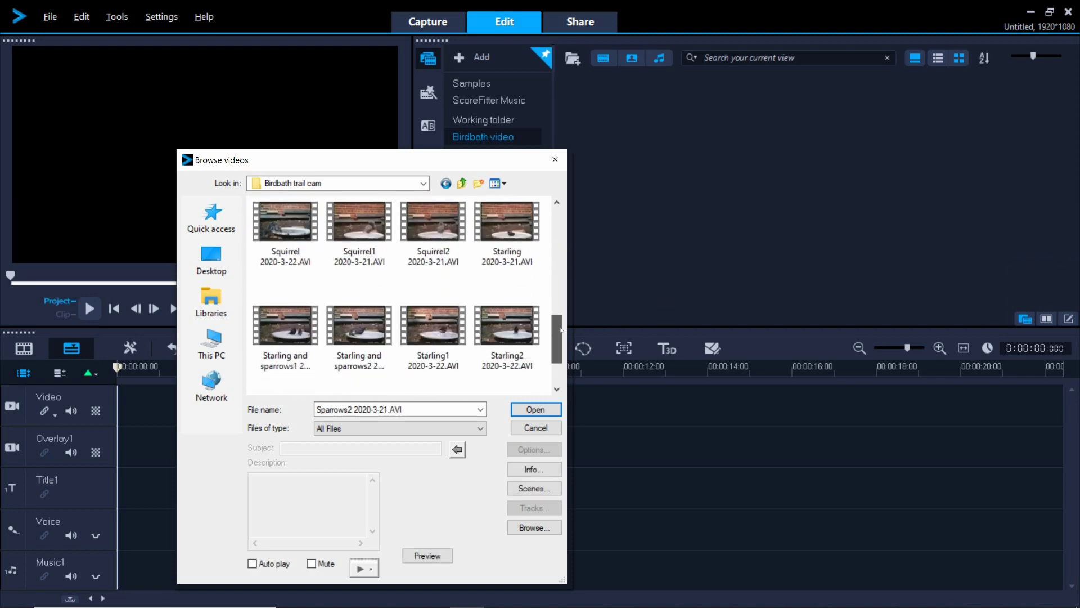
pyautogui.keyDown('ctrl'); pyautogui.click(504, 249); pyautogui.keyUp('ctrl')
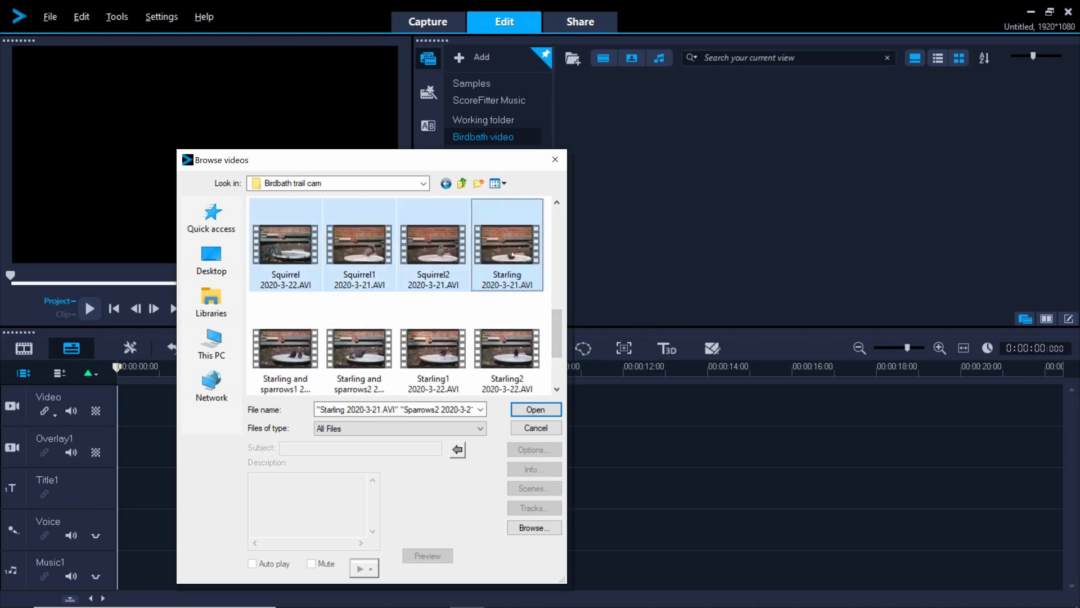
pyautogui.click(535, 410)
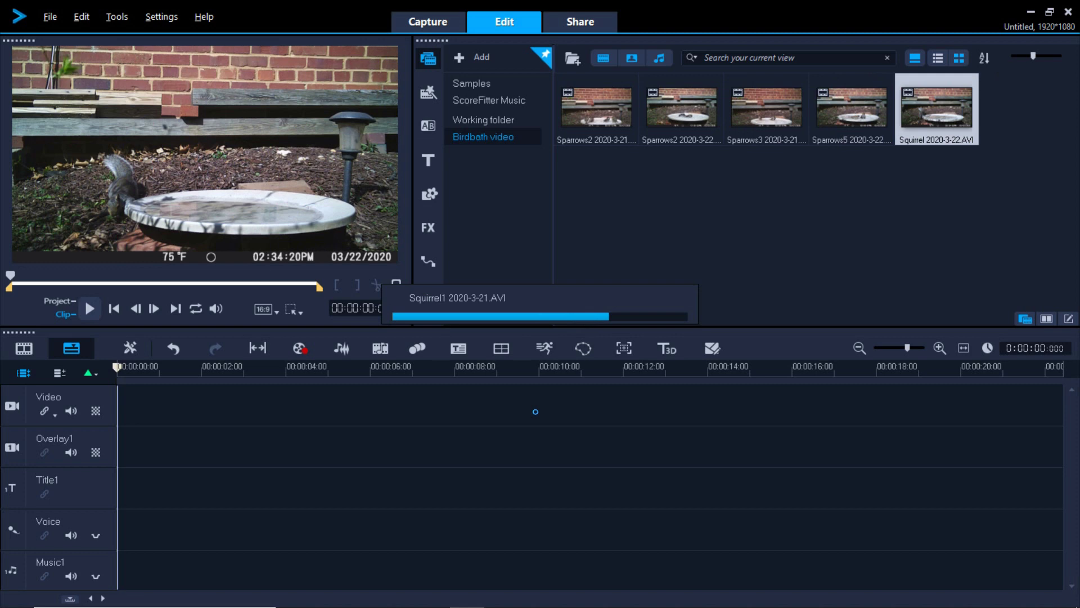
# Preview the Starling, Sparrows2 2020-3-22 and Squirrel clips, then play Sparrows2 2020-3-21
pyautogui.click(682, 199)
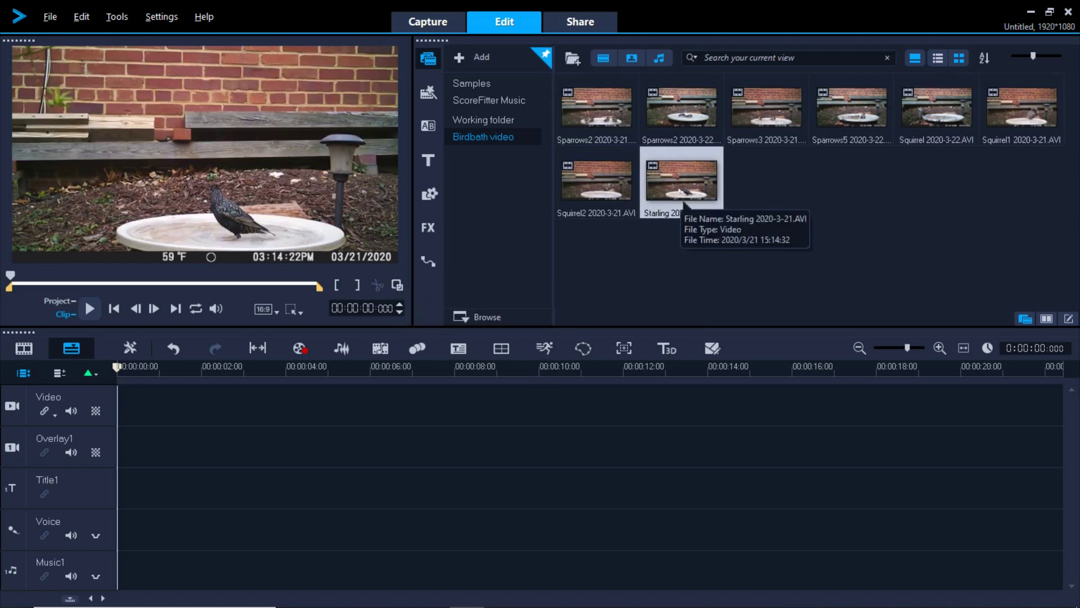
pyautogui.click(681, 110)
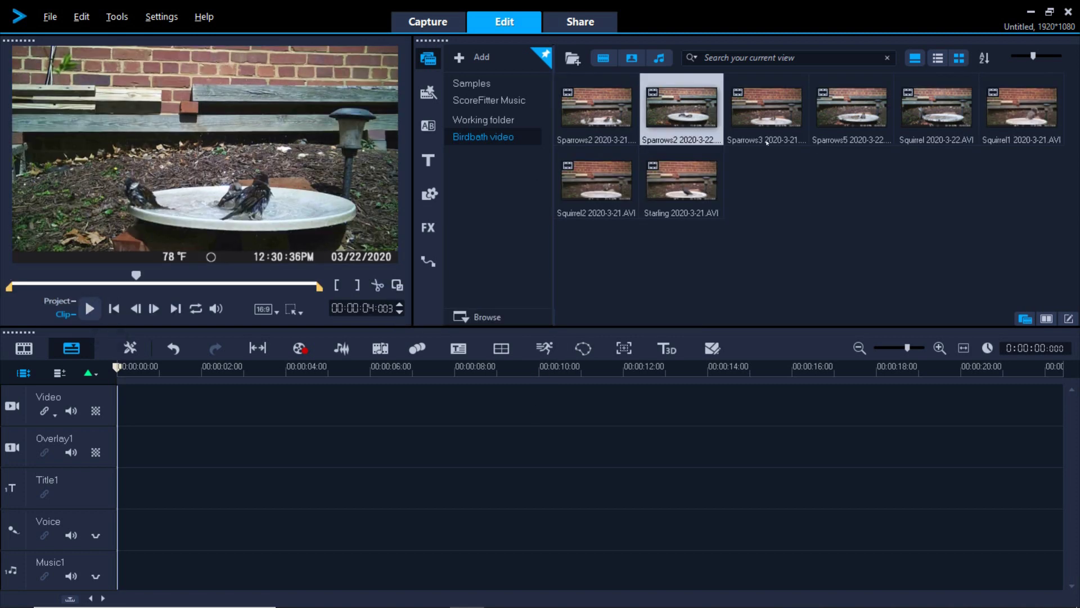
pyautogui.click(928, 114)
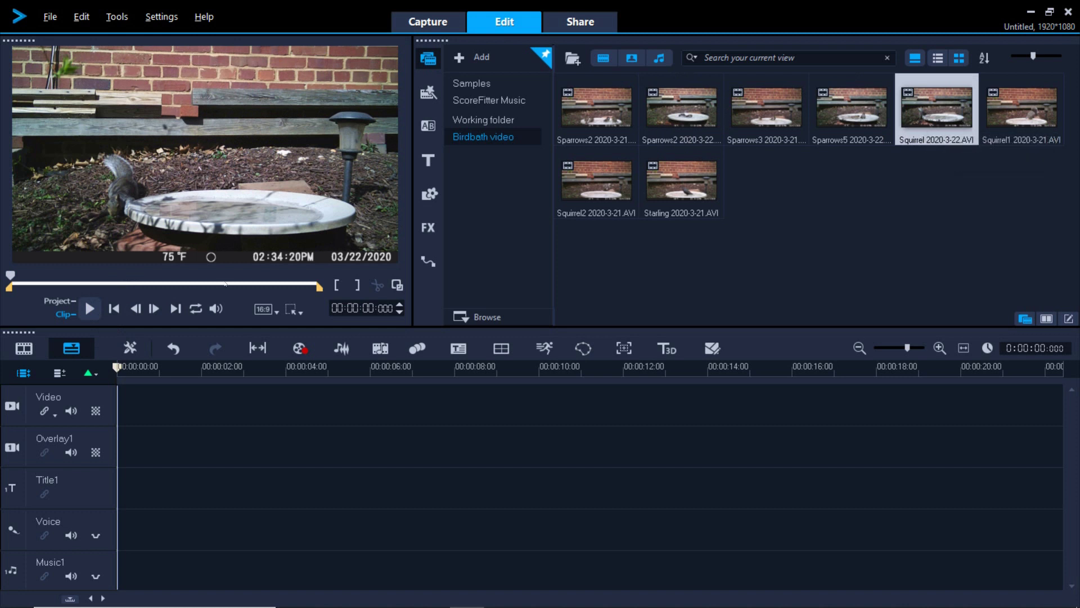
pyautogui.click(89, 307)
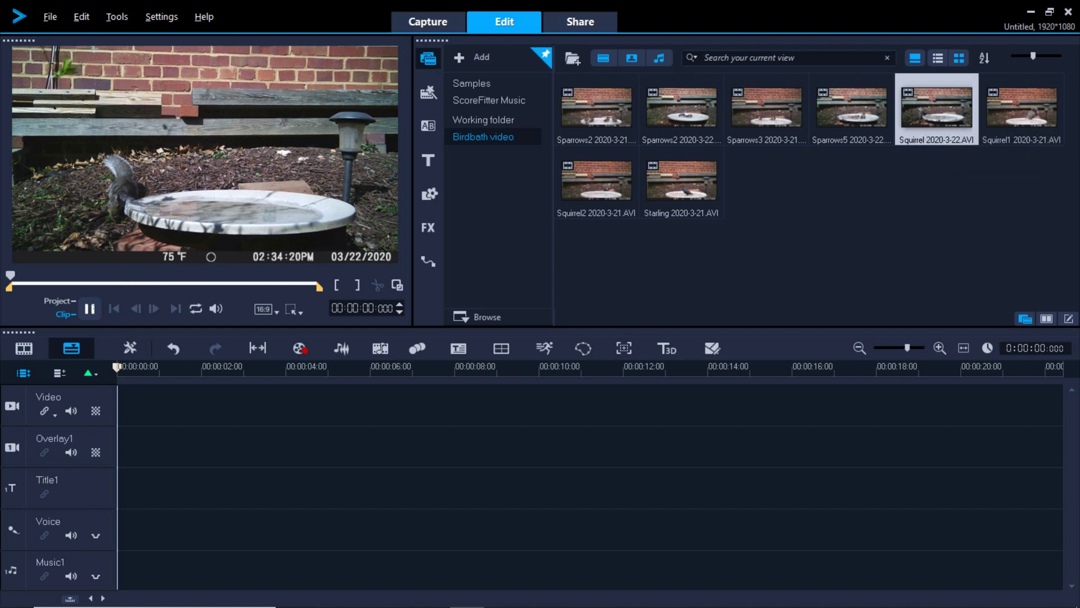
pyautogui.click(90, 308)
pyautogui.click(598, 112)
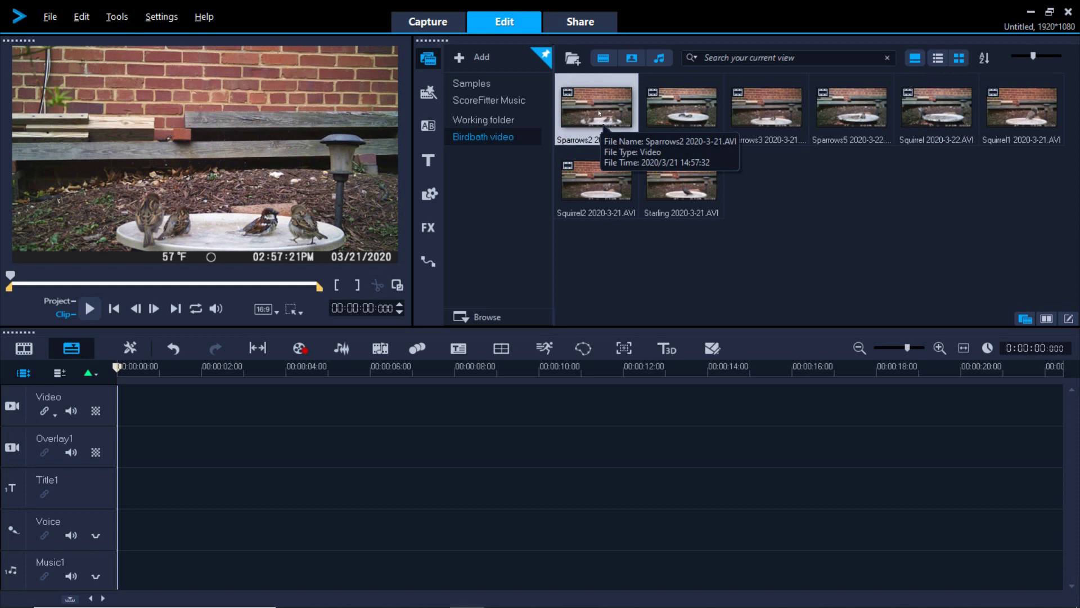
pyautogui.click(146, 478)
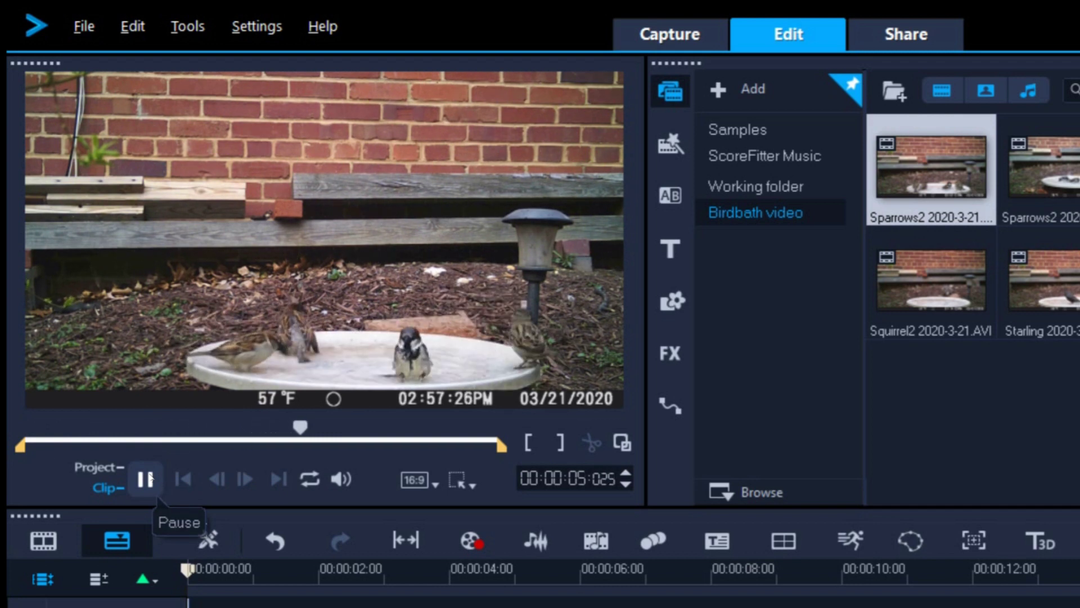
# Mark the Sparrows2 2020-3-21 clip in at about 4 s and out at about 9 s
pyautogui.click(147, 478)
pyautogui.moveTo(304, 427); pyautogui.dragTo(196, 430)
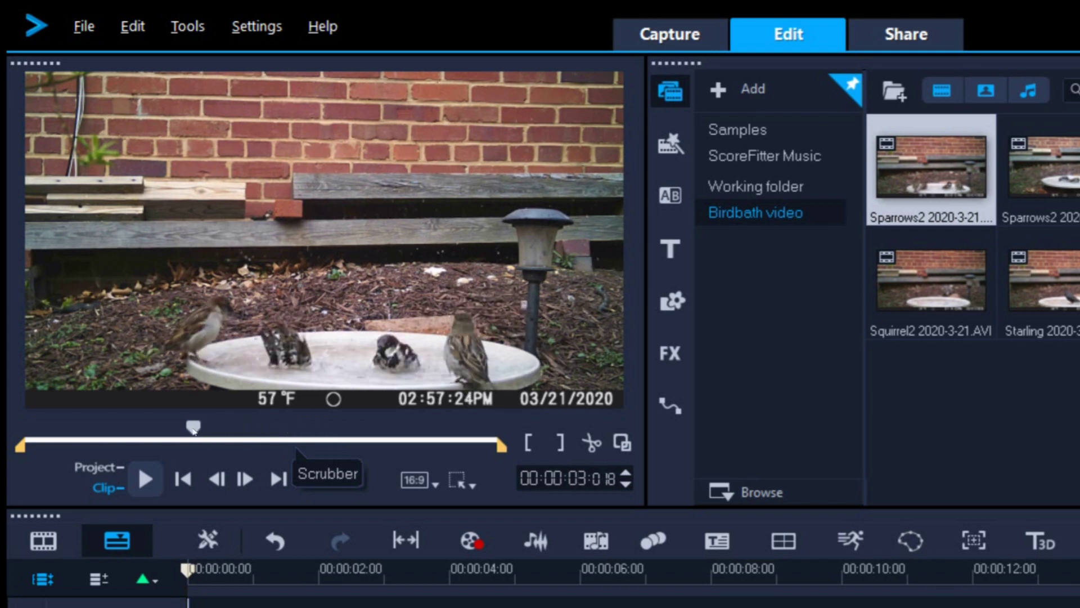
pyautogui.moveTo(28, 459)
pyautogui.mouseDown()
pyautogui.moveTo(270, 458)
pyautogui.moveTo(21, 455)
pyautogui.moveTo(45, 429)
pyautogui.moveTo(253, 436)
pyautogui.moveTo(225, 435)
pyautogui.mouseUp()
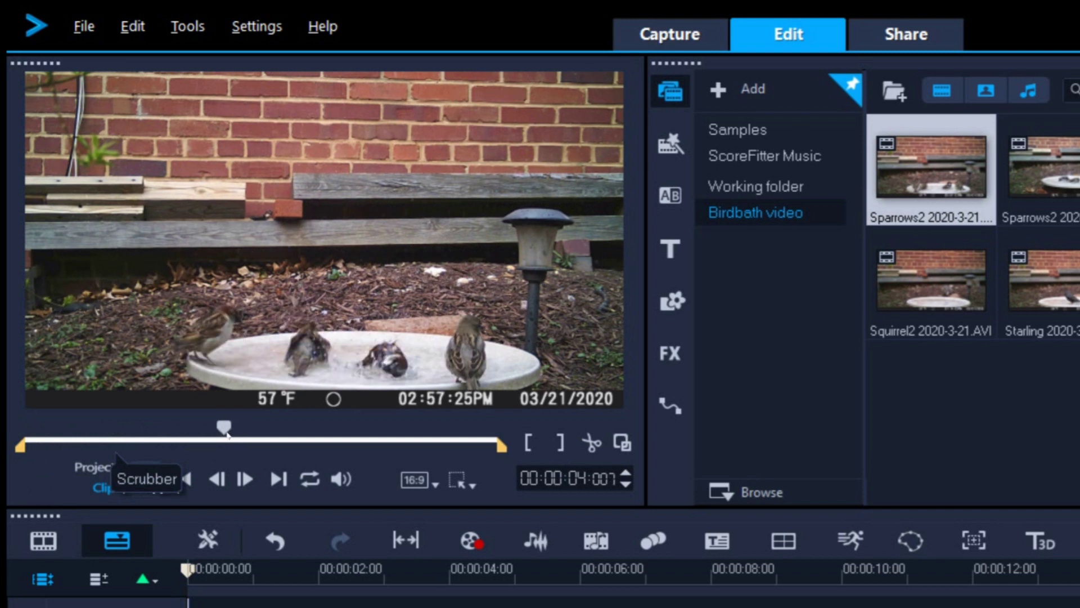
pyautogui.click(527, 443)
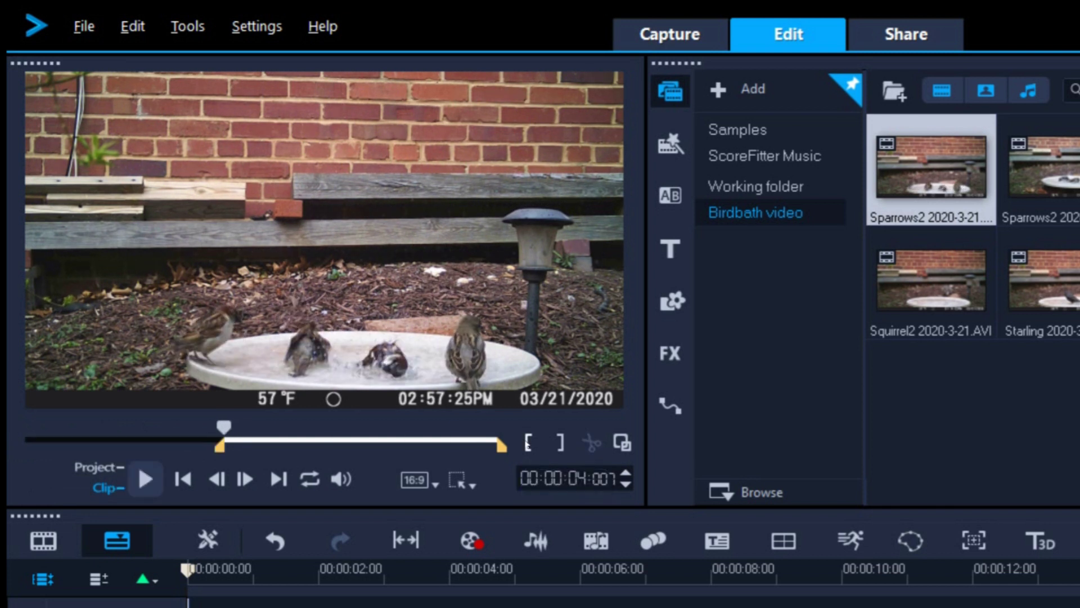
pyautogui.moveTo(224, 427)
pyautogui.mouseDown()
pyautogui.moveTo(484, 431)
pyautogui.moveTo(469, 432)
pyautogui.moveTo(494, 452)
pyautogui.moveTo(475, 458)
pyautogui.mouseUp()
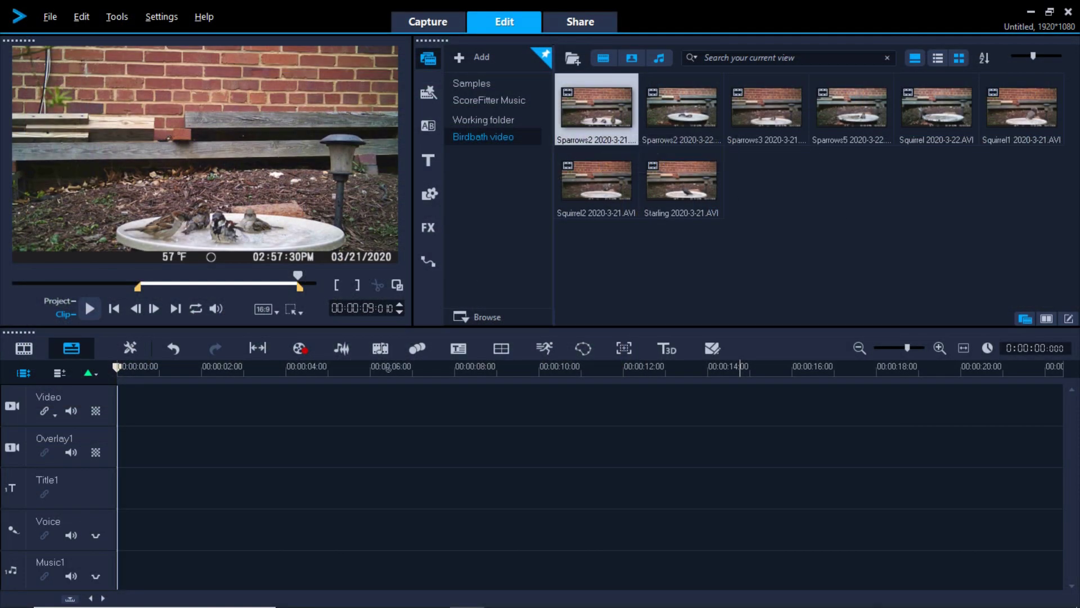
# Drop the trimmed Sparrows2 clip onto the Video track and play the 5-second project from the start
pyautogui.moveTo(388, 368); pyautogui.dragTo(396, 410)
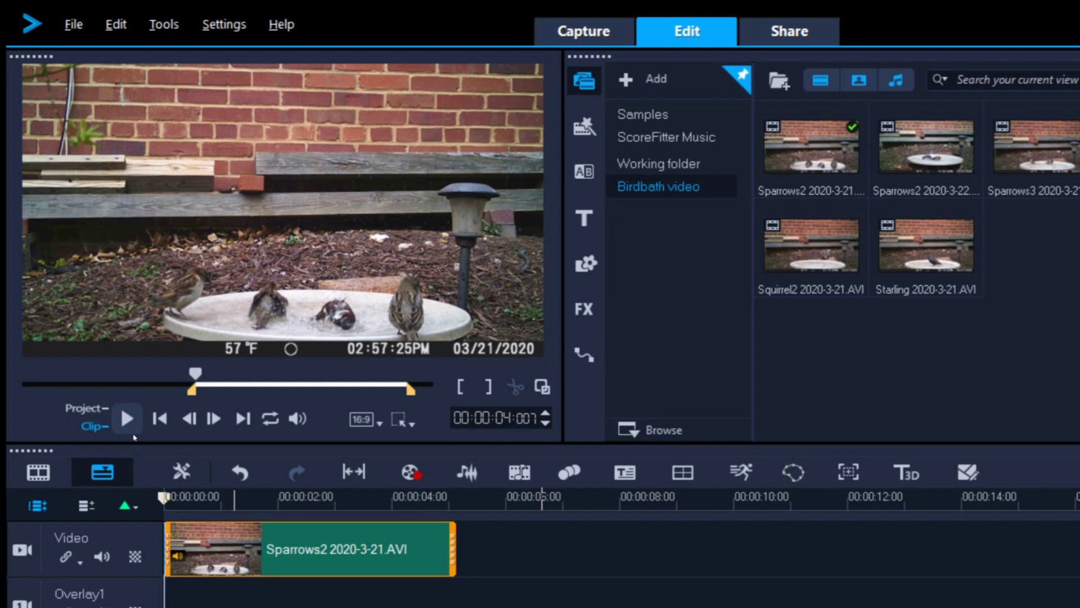
pyautogui.click(85, 408)
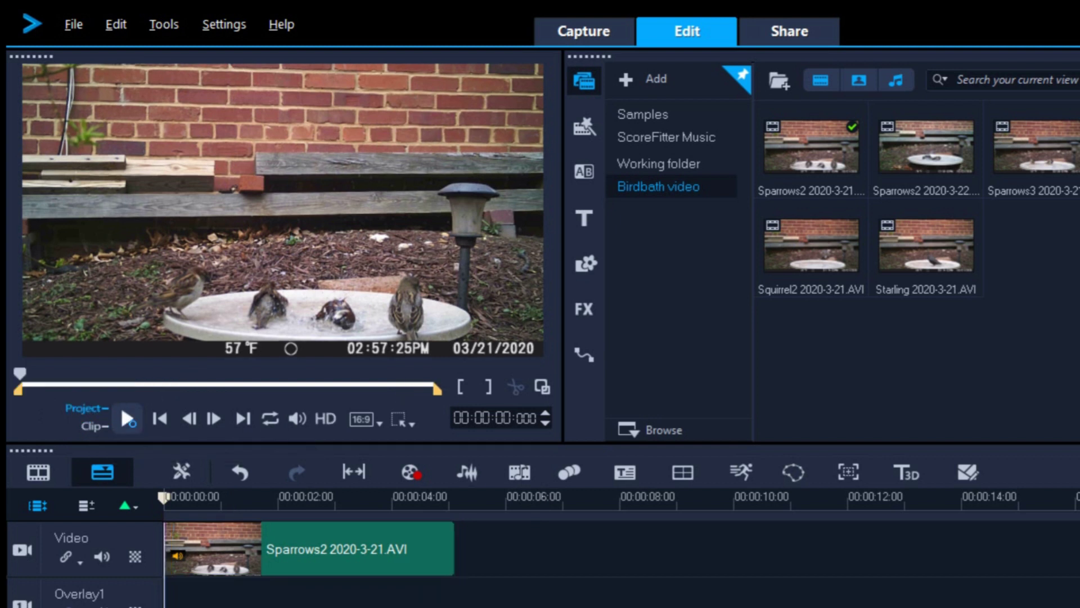
pyautogui.click(127, 419)
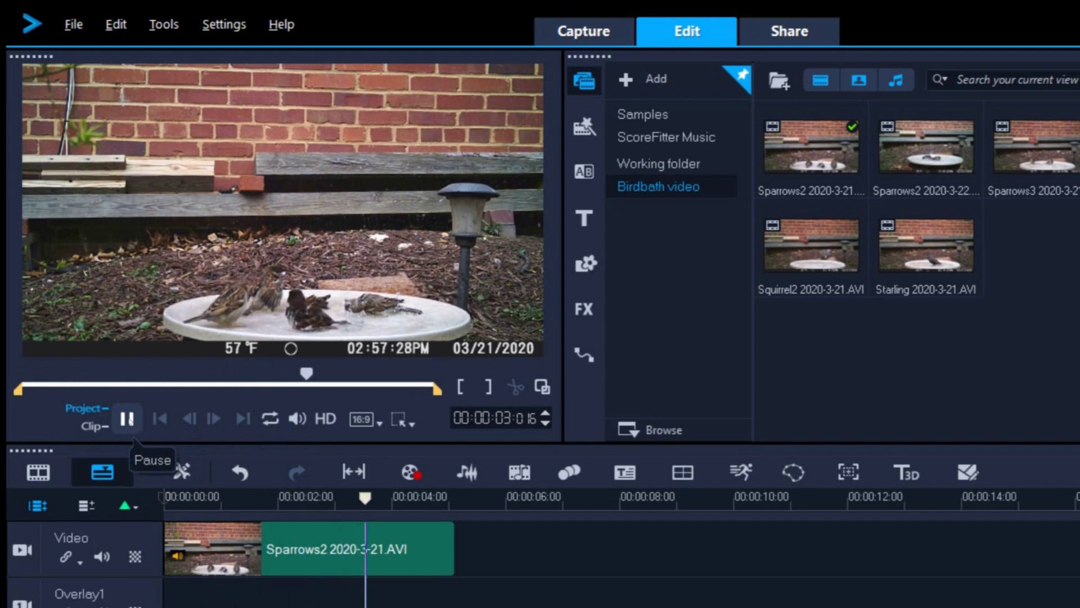
pyautogui.click(127, 418)
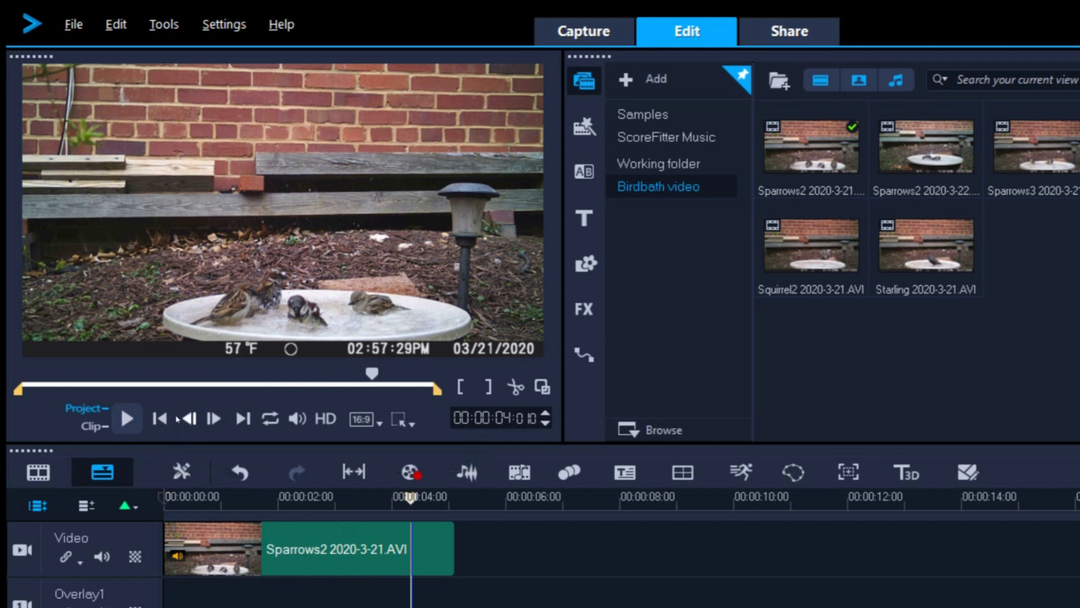
pyautogui.click(160, 418)
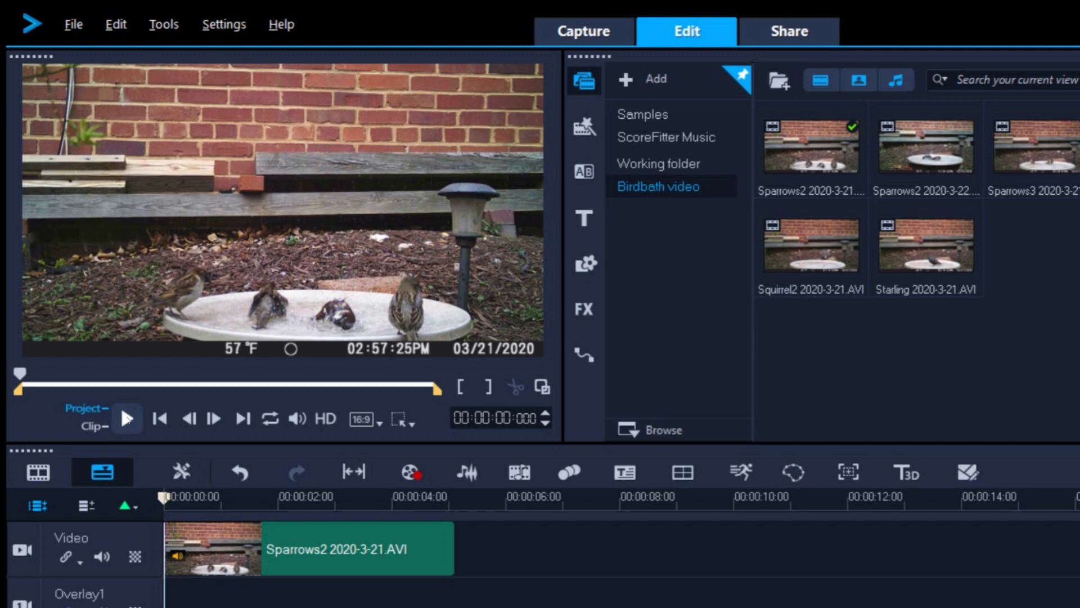
pyautogui.click(127, 418)
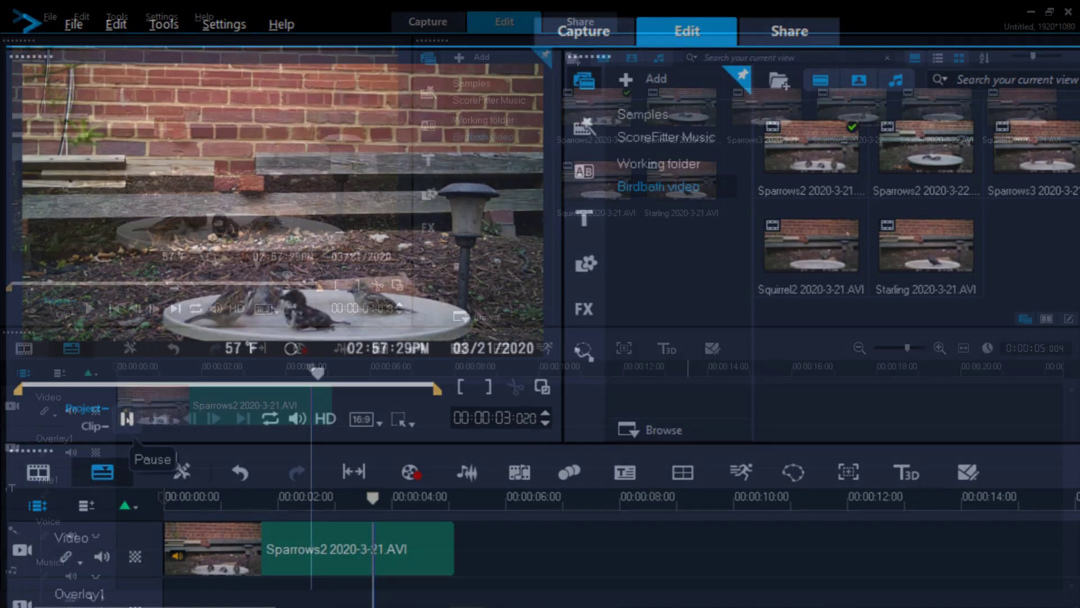
pyautogui.press('space')
# Trim the start of the Squirrel 2020-3-22 clip and mark out its end point
pyautogui.click(936, 113)
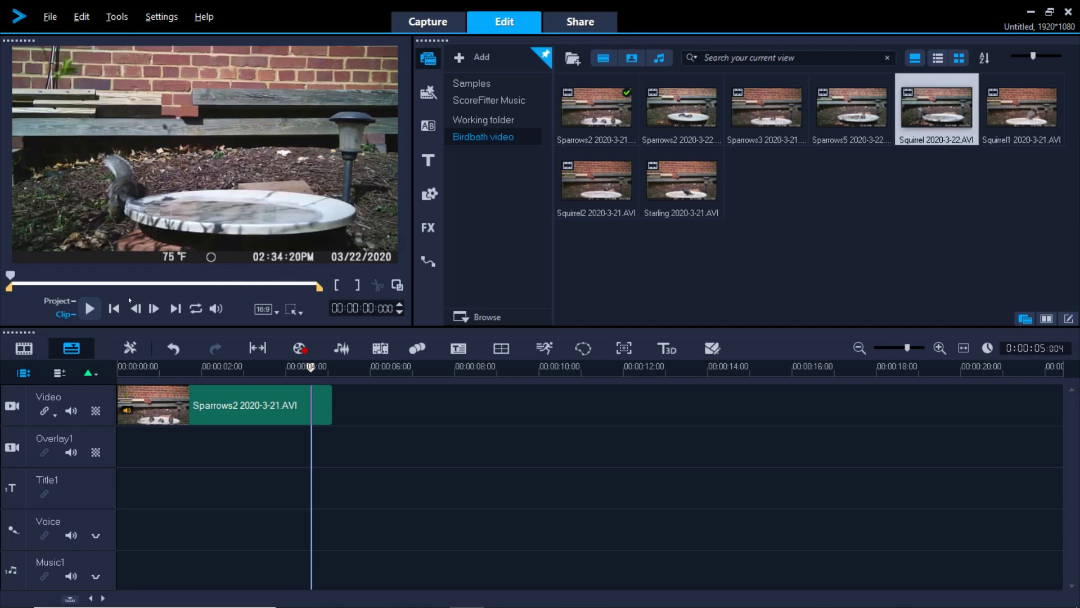
pyautogui.click(90, 308)
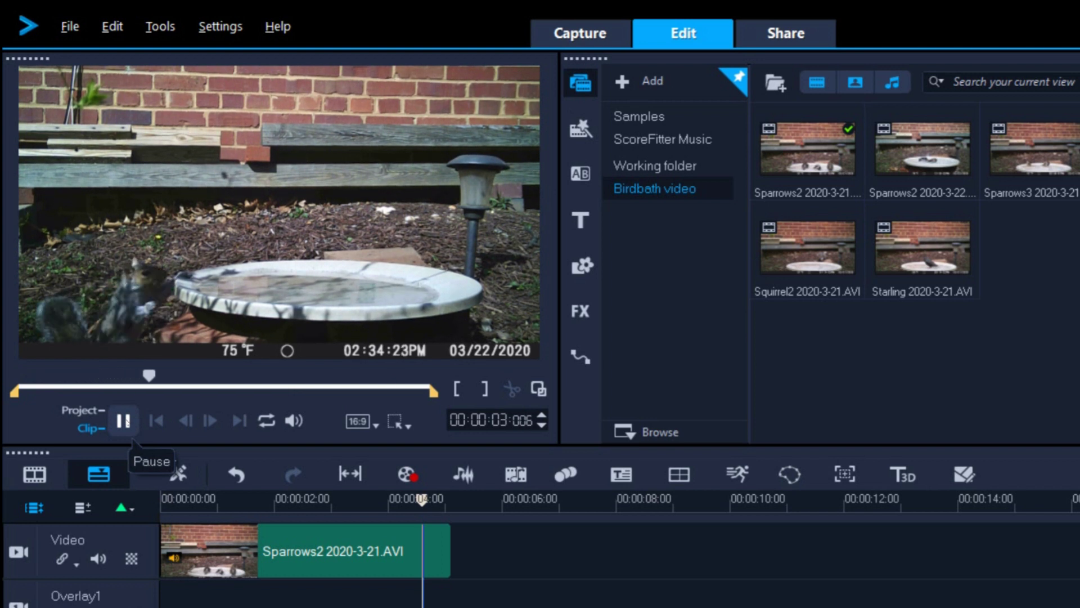
pyautogui.click(123, 421)
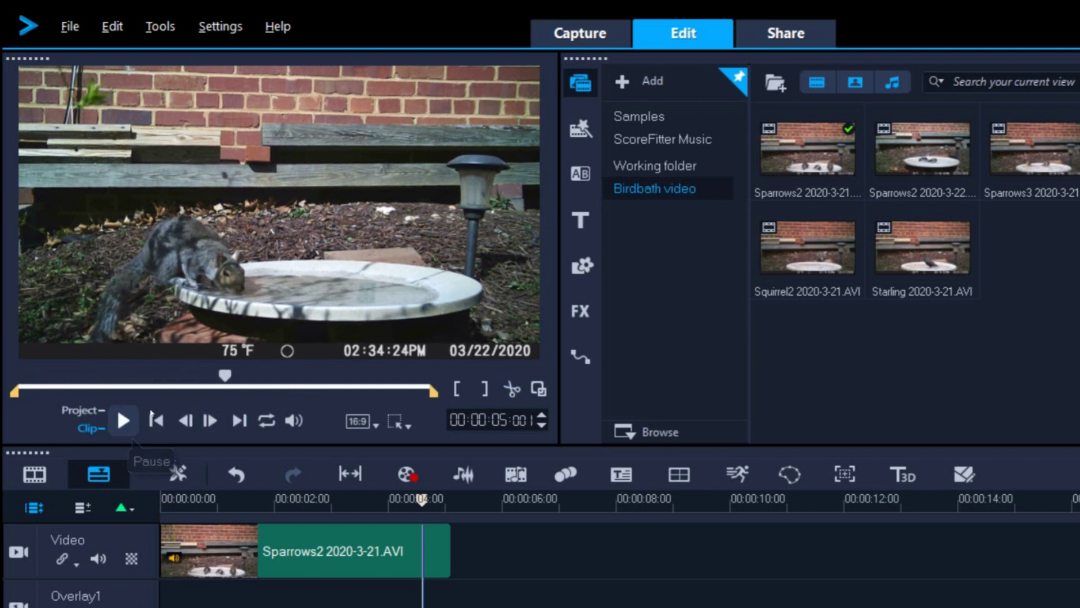
pyautogui.moveTo(216, 376); pyautogui.dragTo(82, 376)
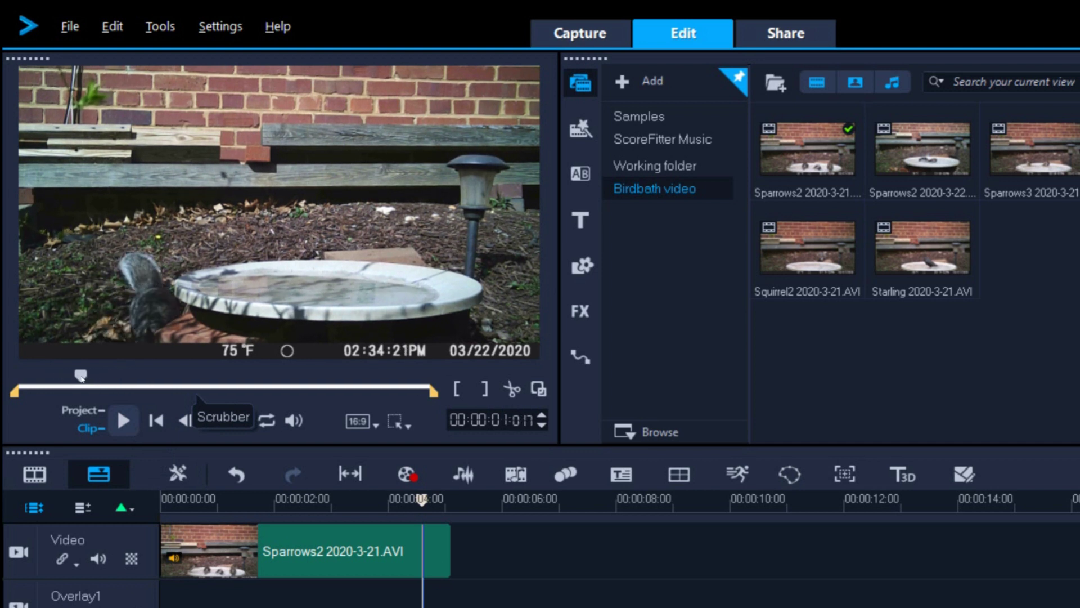
pyautogui.moveTo(15, 392)
pyautogui.mouseDown()
pyautogui.moveTo(82, 402)
pyautogui.moveTo(119, 381)
pyautogui.moveTo(287, 380)
pyautogui.mouseUp()
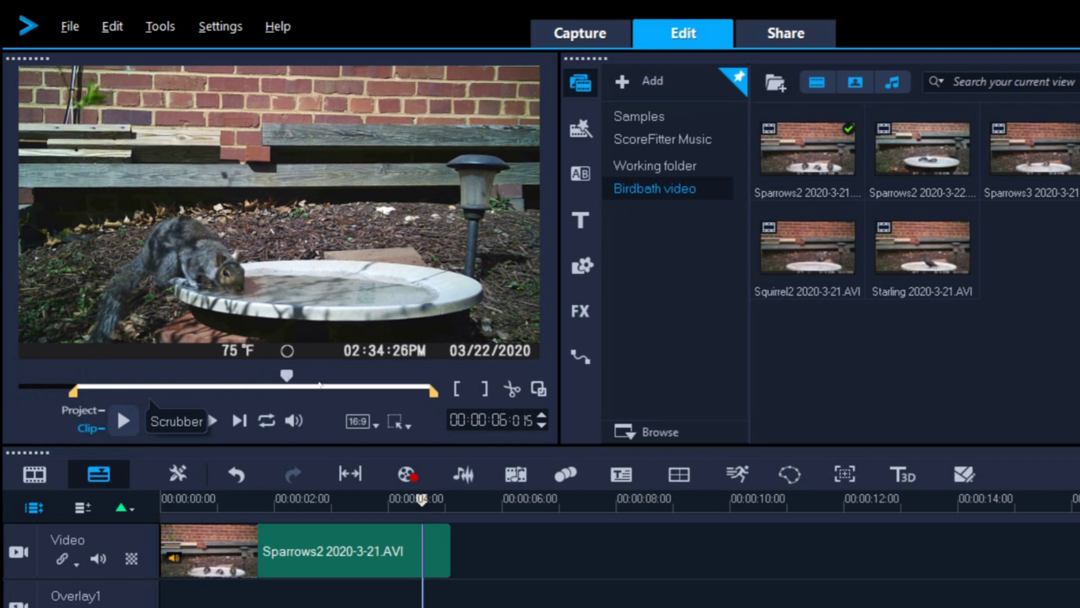
pyautogui.click(484, 388)
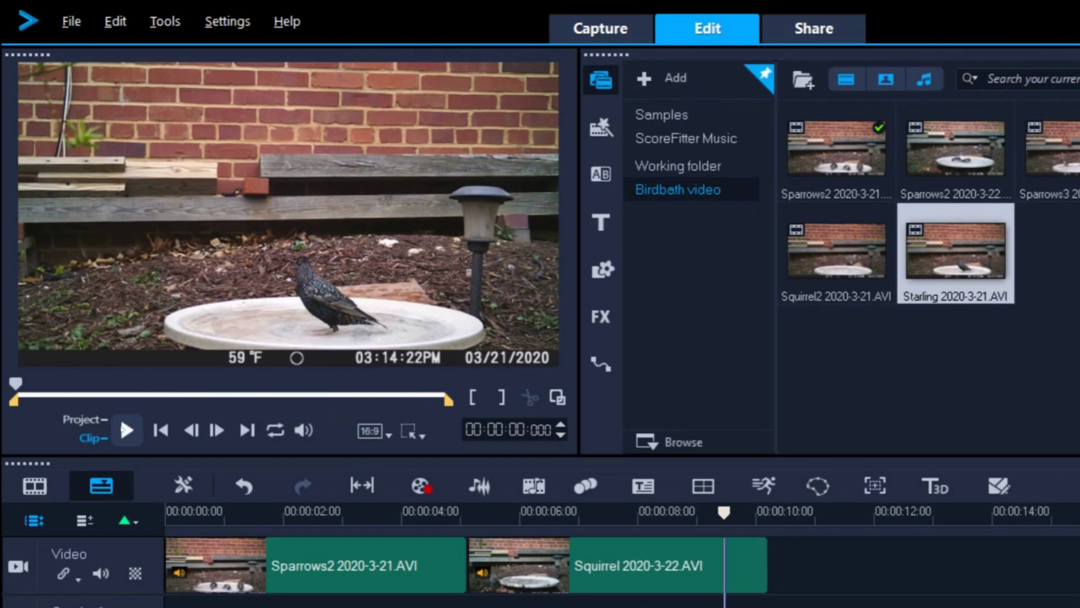
# Trim the Starling clip to its first six seconds and place it after the squirrel clip
pyautogui.click(124, 431)
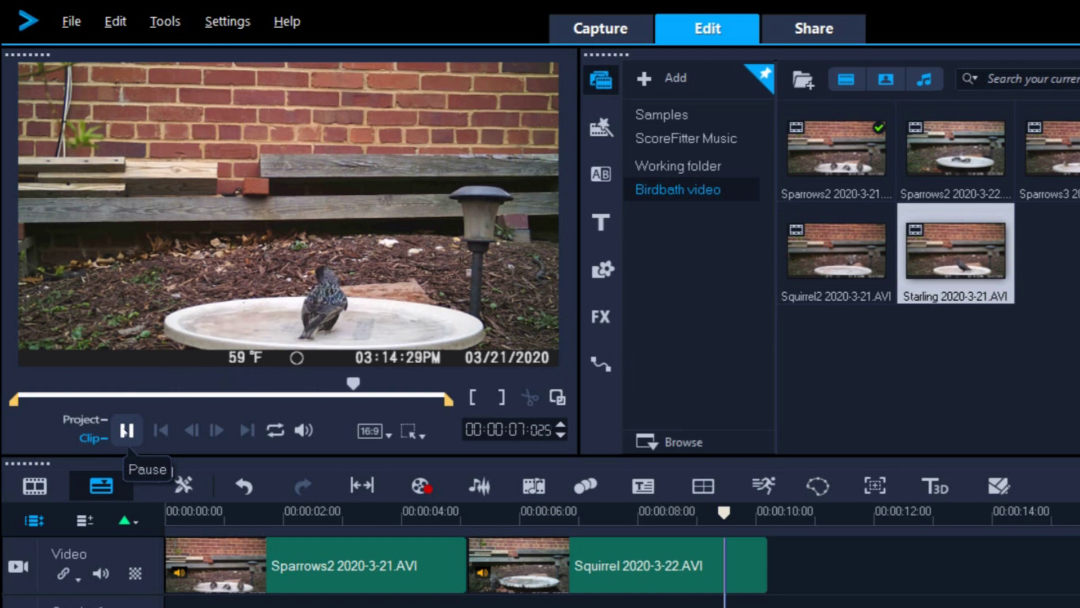
pyautogui.click(127, 430)
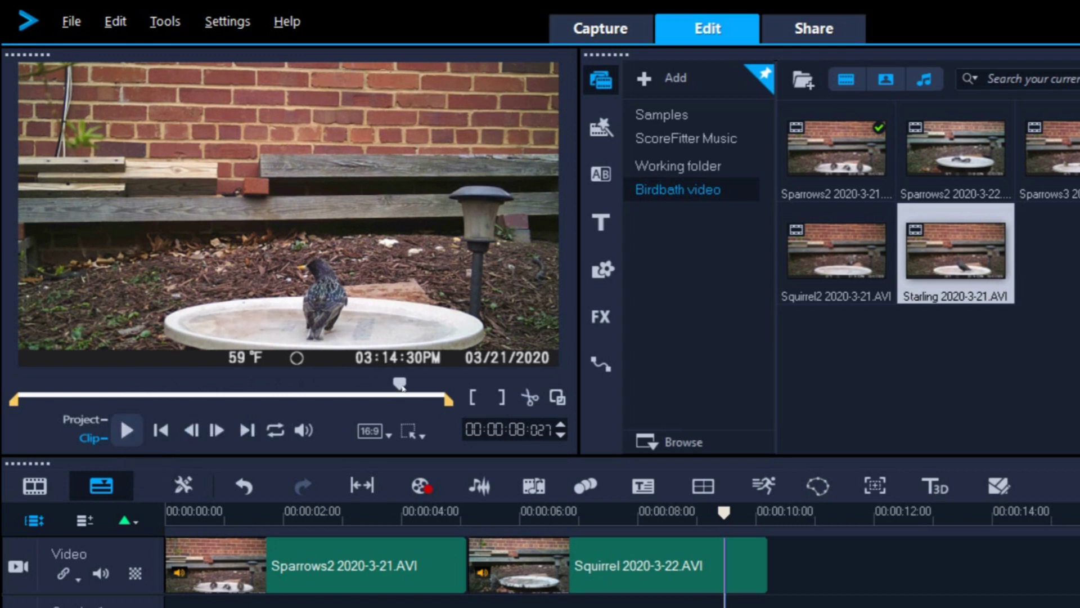
pyautogui.moveTo(401, 384); pyautogui.dragTo(15, 384)
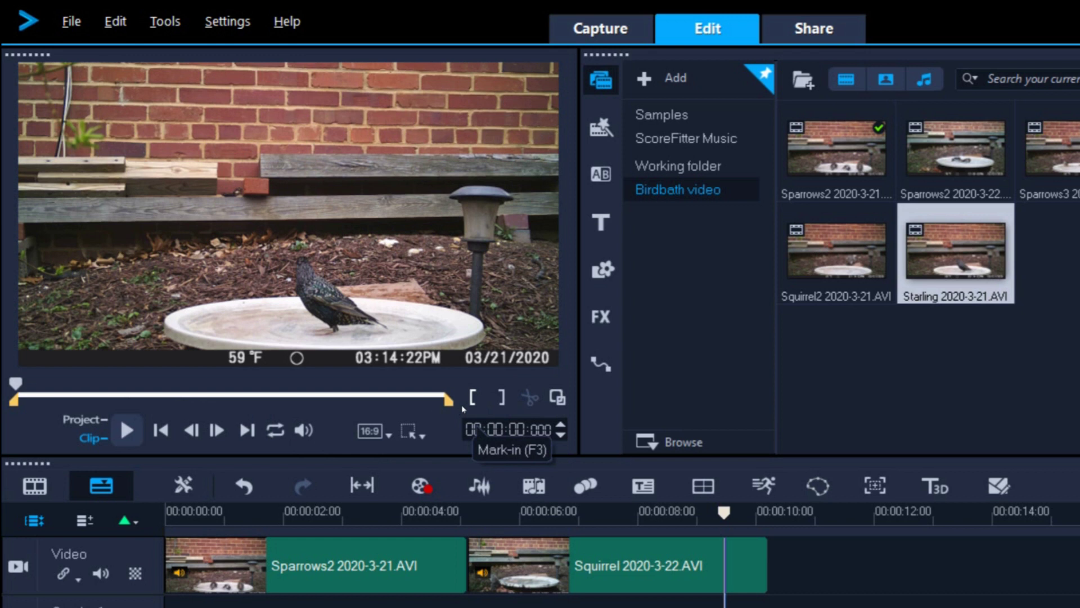
pyautogui.moveTo(448, 404)
pyautogui.mouseDown()
pyautogui.moveTo(196, 412)
pyautogui.moveTo(239, 415)
pyautogui.mouseUp()
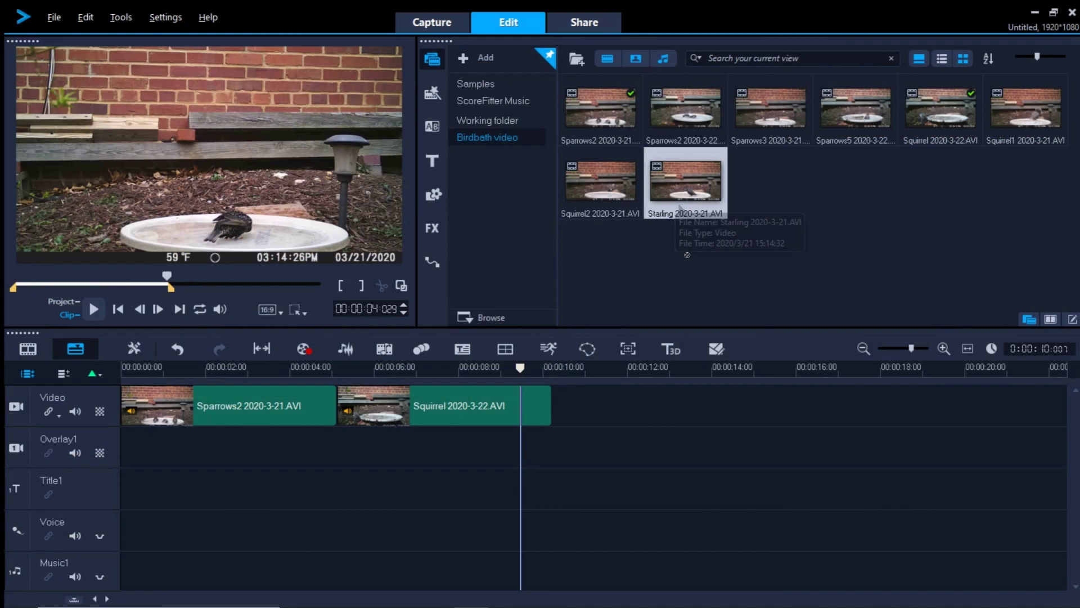
pyautogui.moveTo(942, 266); pyautogui.dragTo(895, 555)
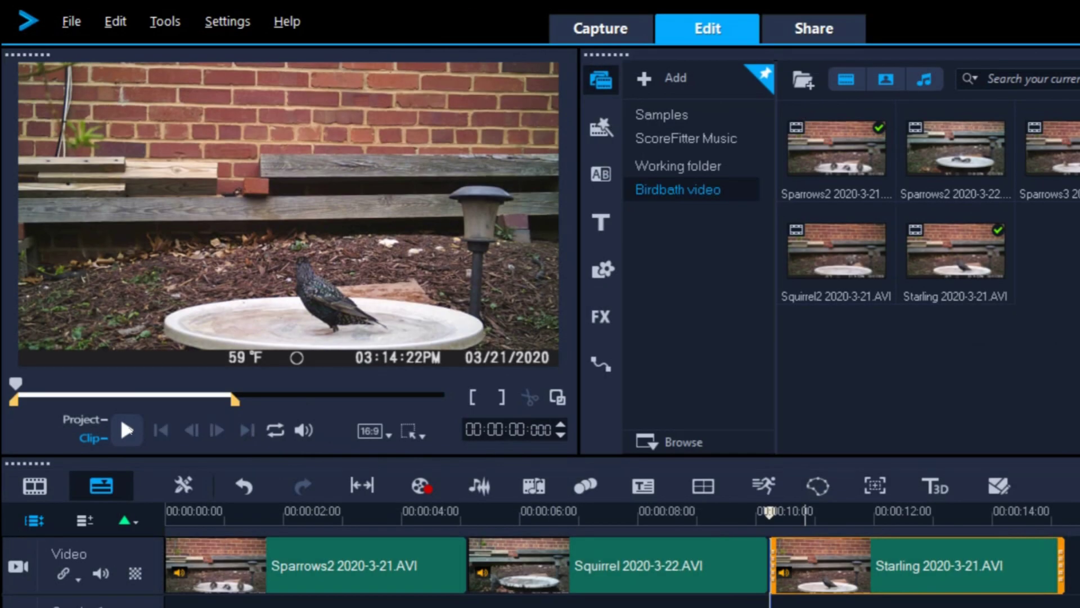
pyautogui.click(125, 429)
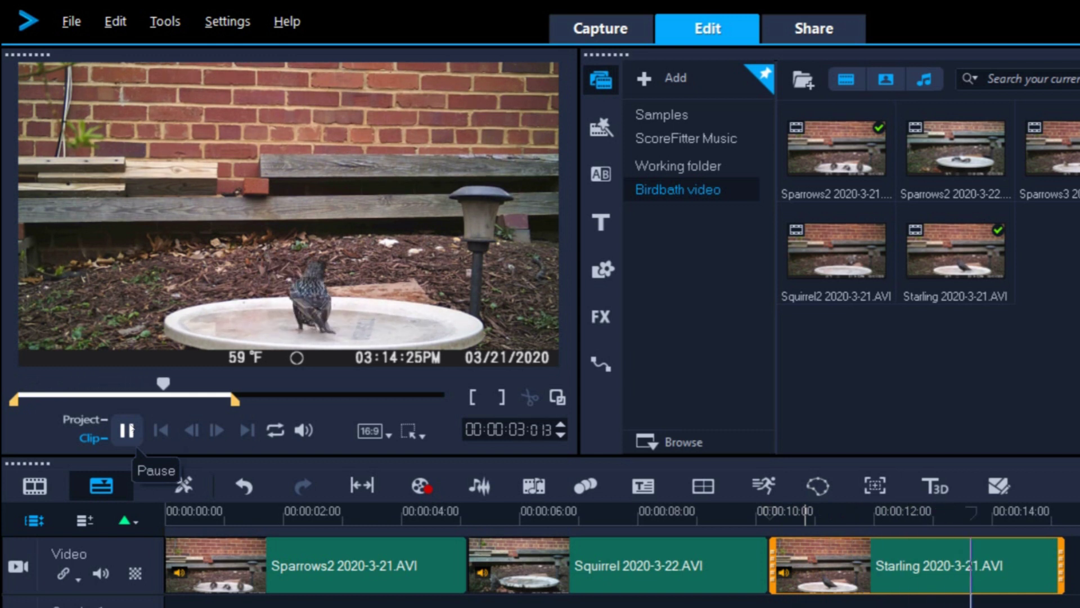
pyautogui.click(128, 429)
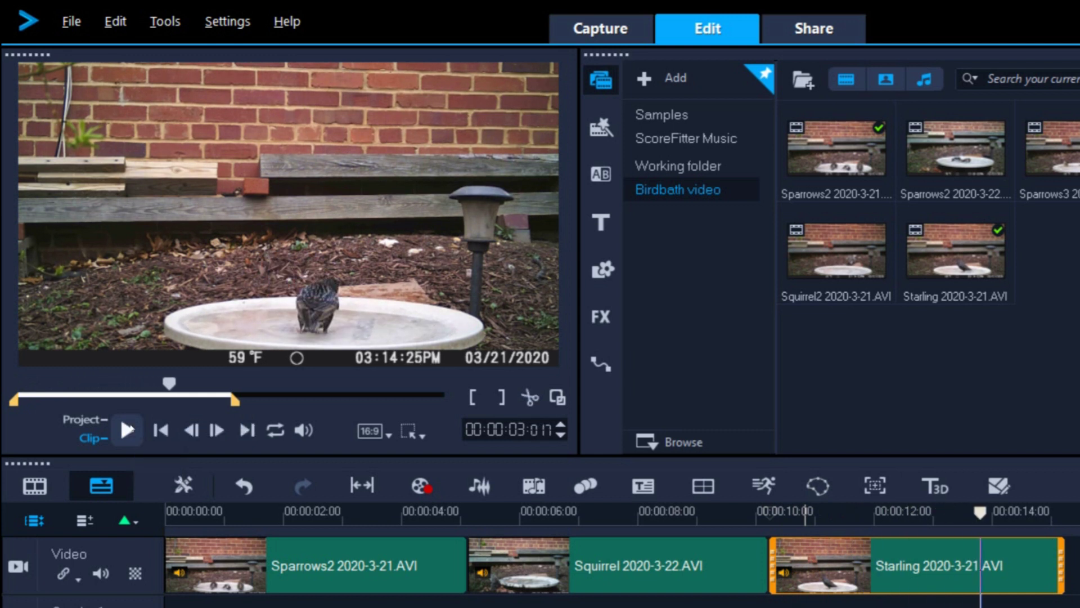
pyautogui.click(84, 419)
pyautogui.click(162, 431)
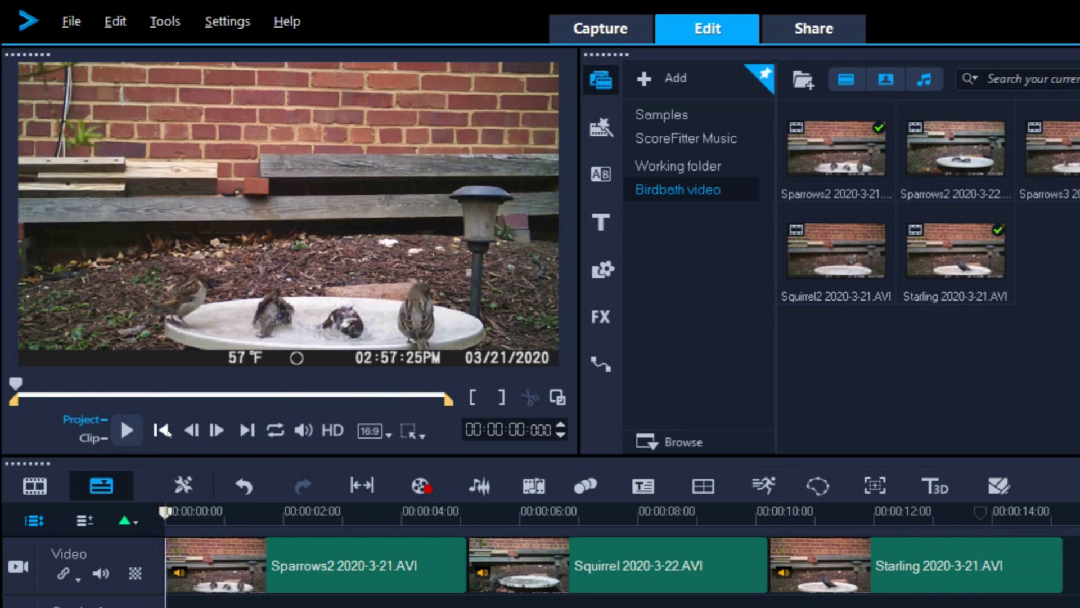
pyautogui.click(127, 430)
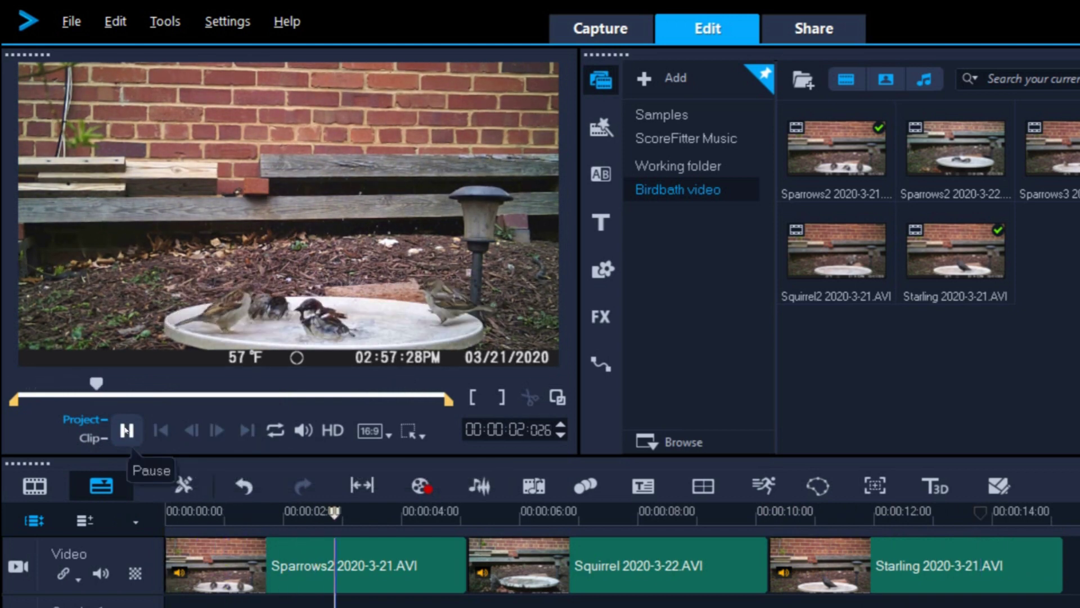
pyautogui.click(128, 432)
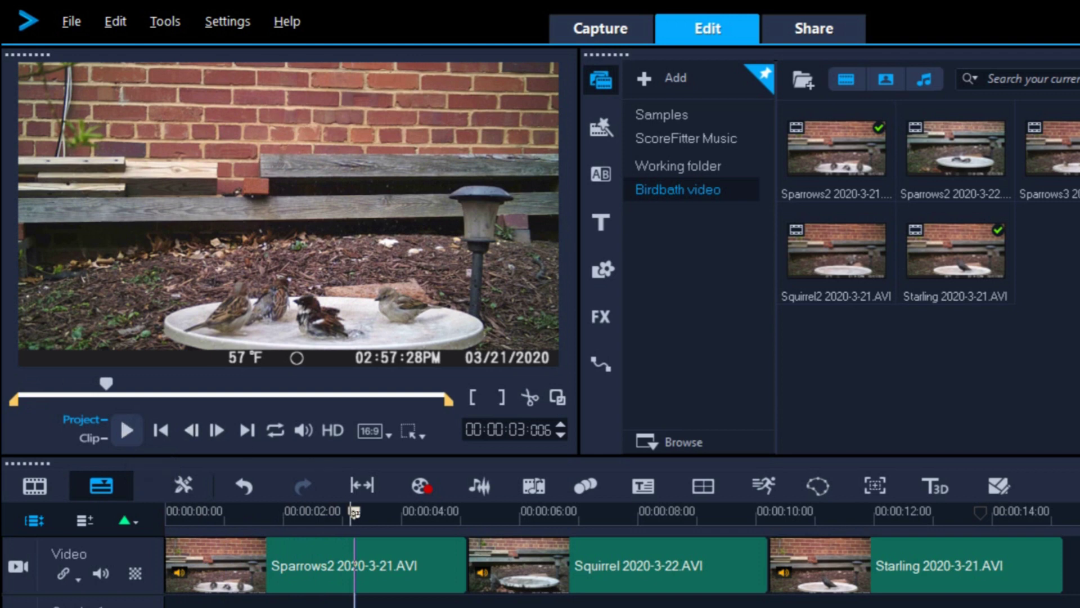
pyautogui.moveTo(355, 539); pyautogui.dragTo(945, 523)
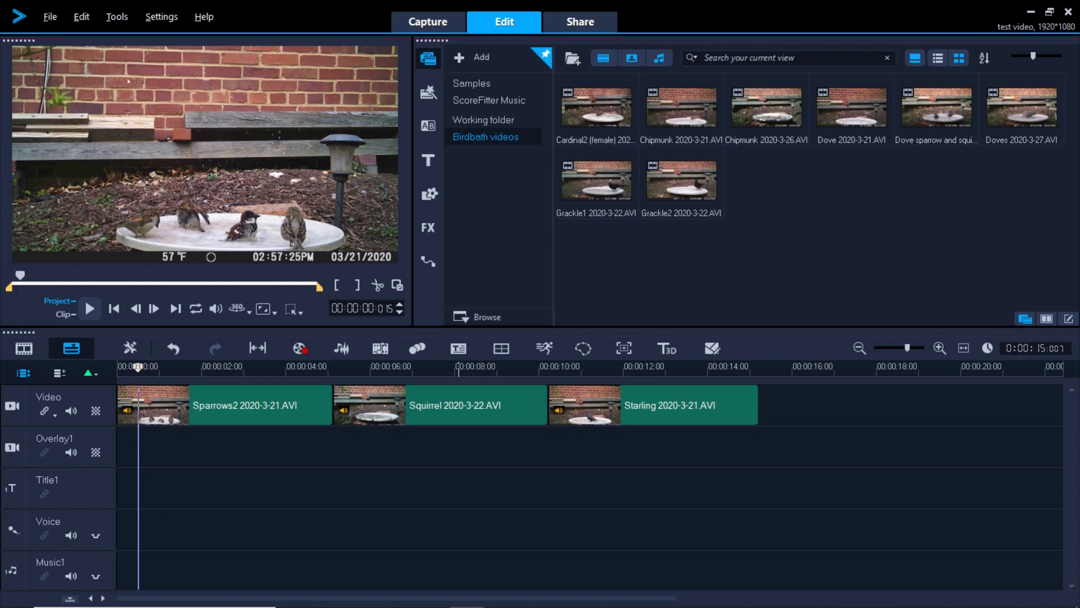
# Save the project as 'Birdbath video 2020-3-29' in Seagate (E:) > Videos > Birdbath trail cam
pyautogui.click(51, 18)
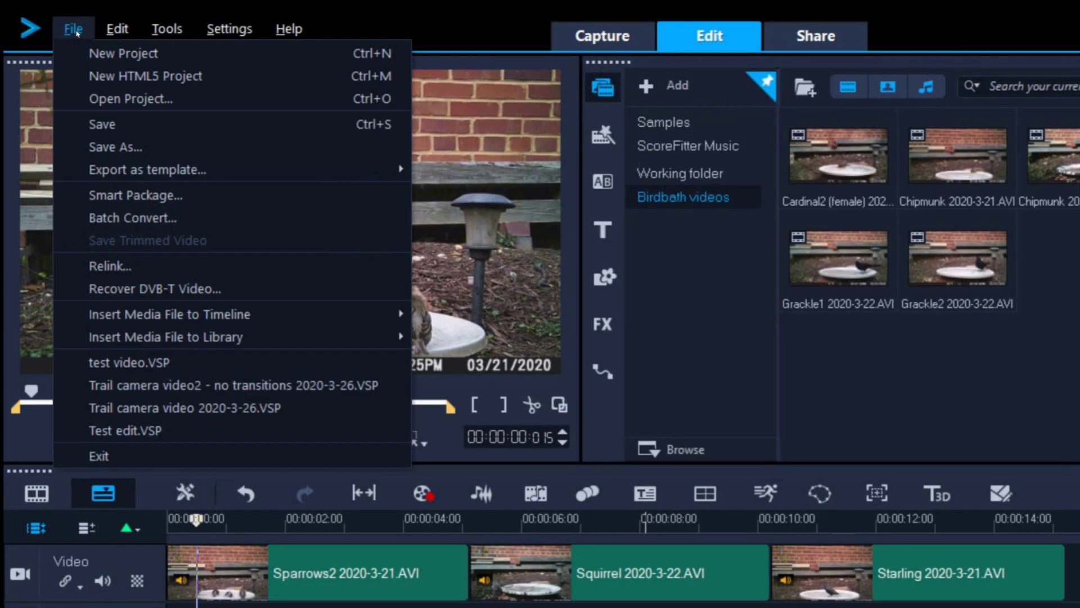
pyautogui.click(108, 147)
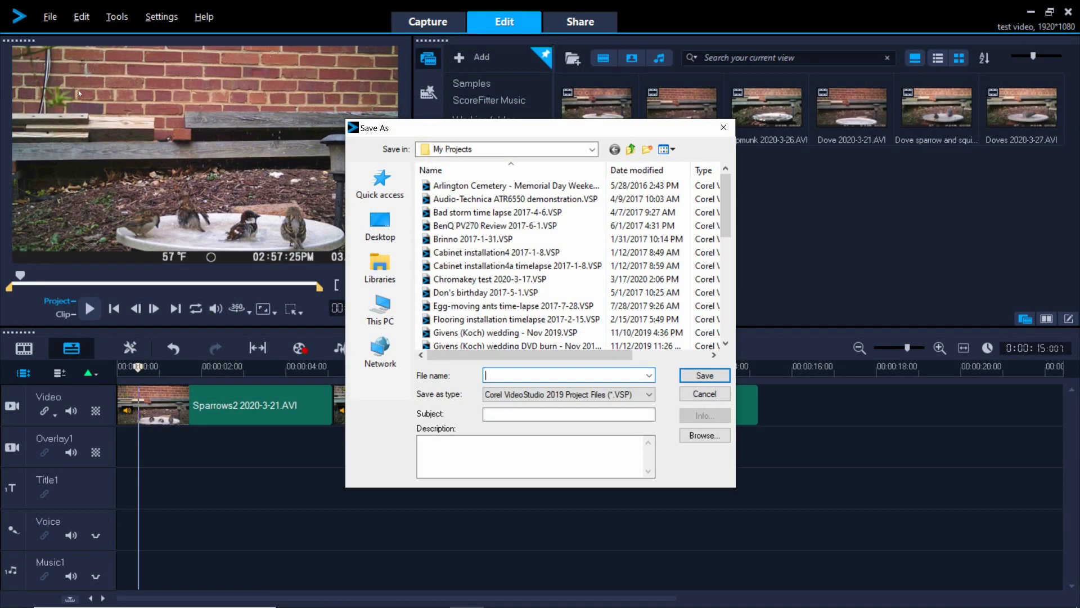
pyautogui.write('Birdbath video 2020-3-29')
pyautogui.click(380, 308)
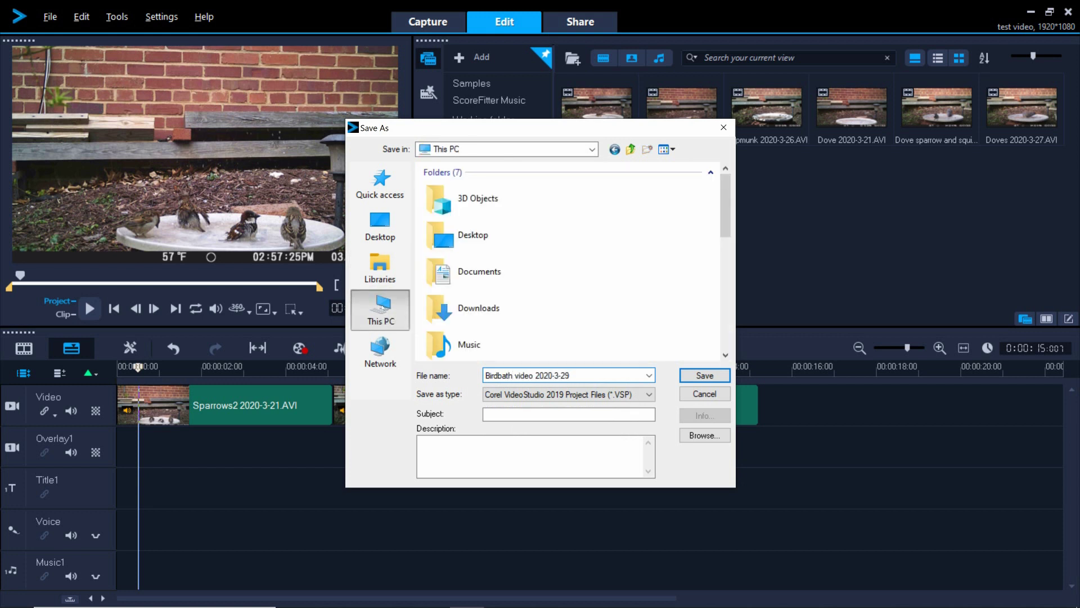
pyautogui.scroll(-5, 496, 252)
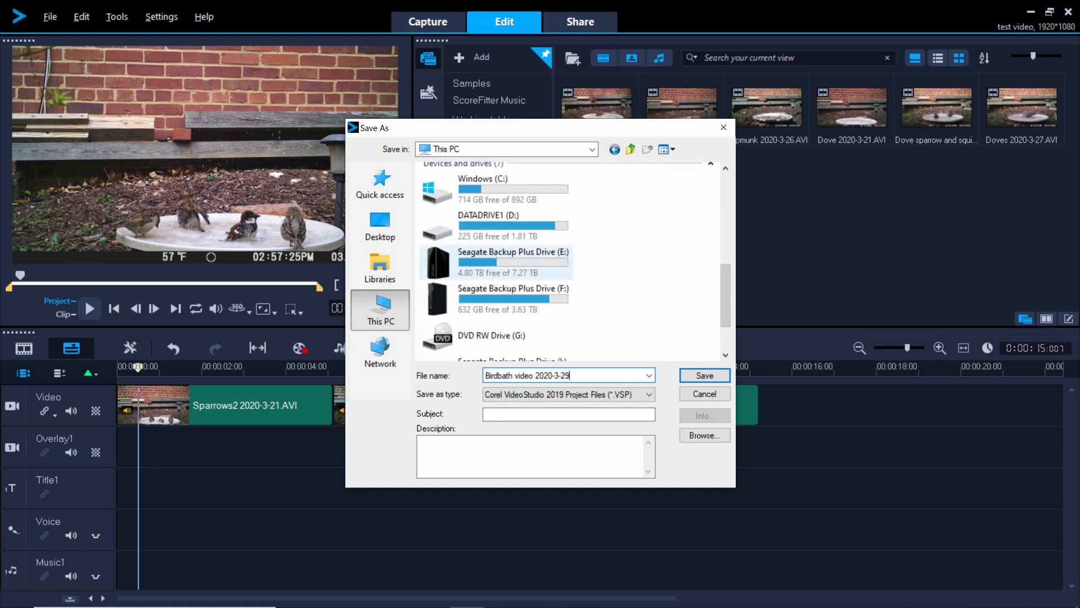
pyautogui.click(496, 255)
pyautogui.doubleClick(493, 260)
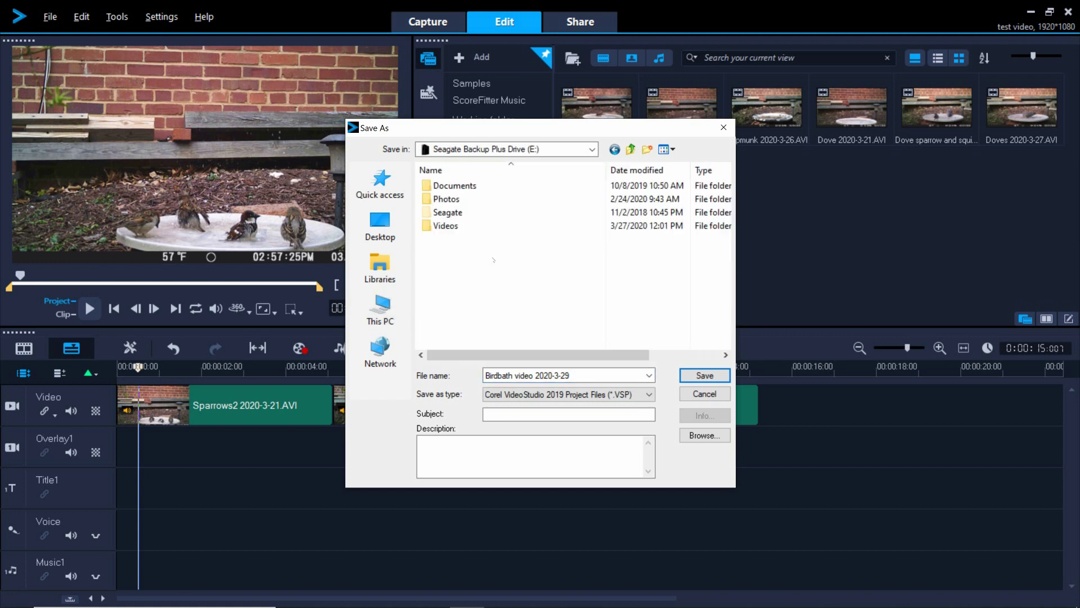
pyautogui.doubleClick(452, 227)
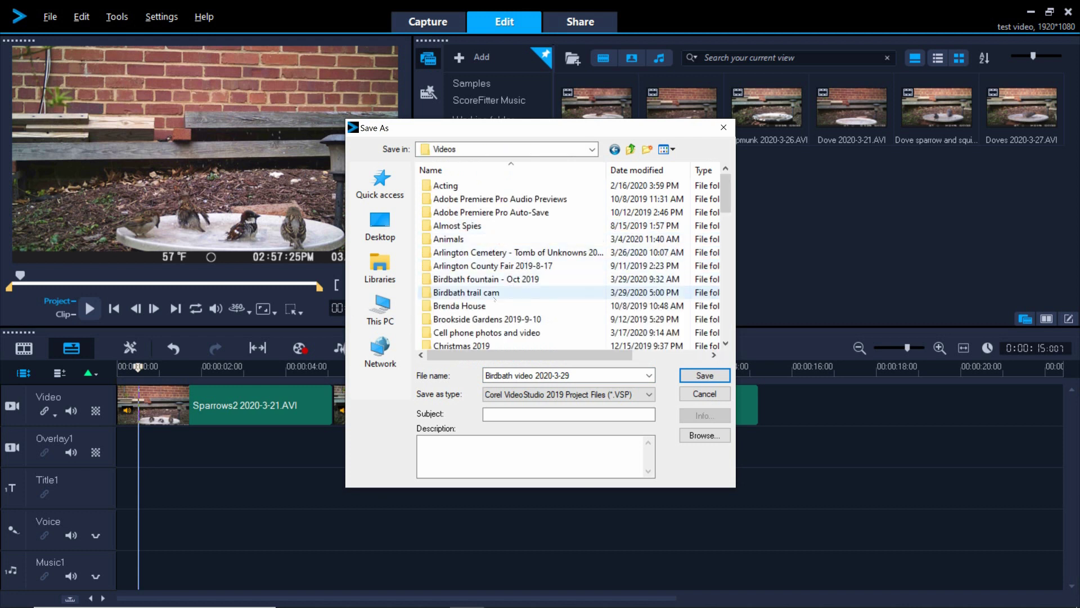
pyautogui.doubleClick(466, 292)
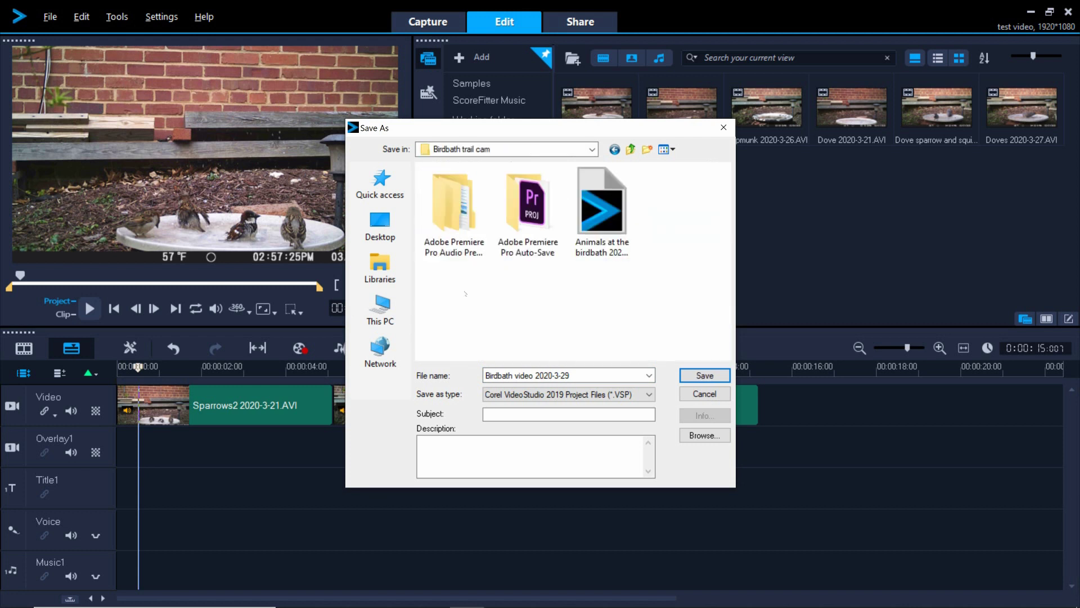
pyautogui.click(705, 375)
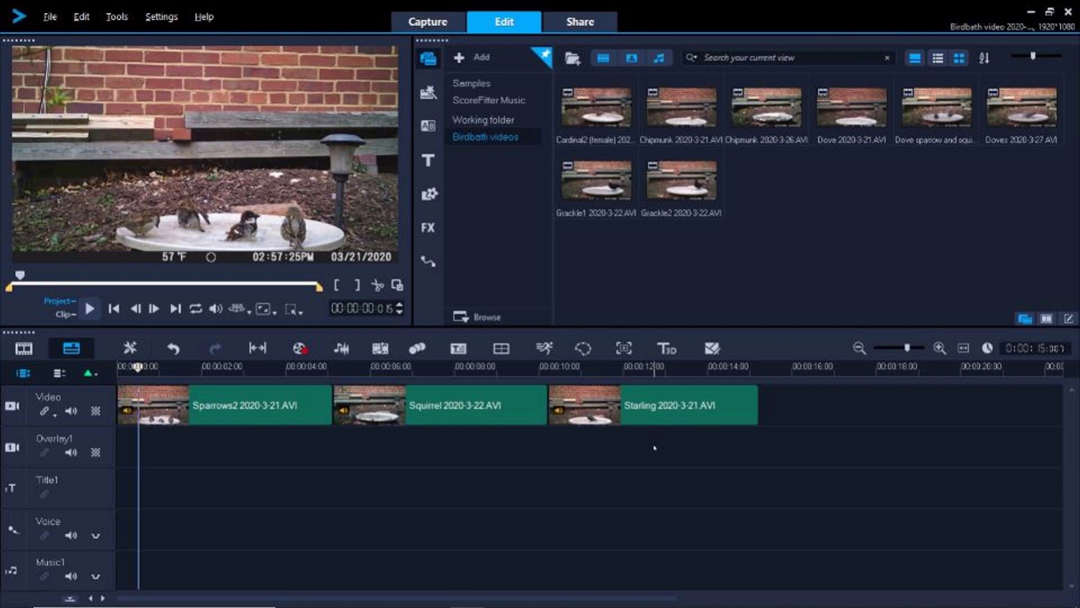
# Choose the MPEG-4 AVC 1920x1080 30p 15Mbps output profile in Share
pyautogui.click(580, 23)
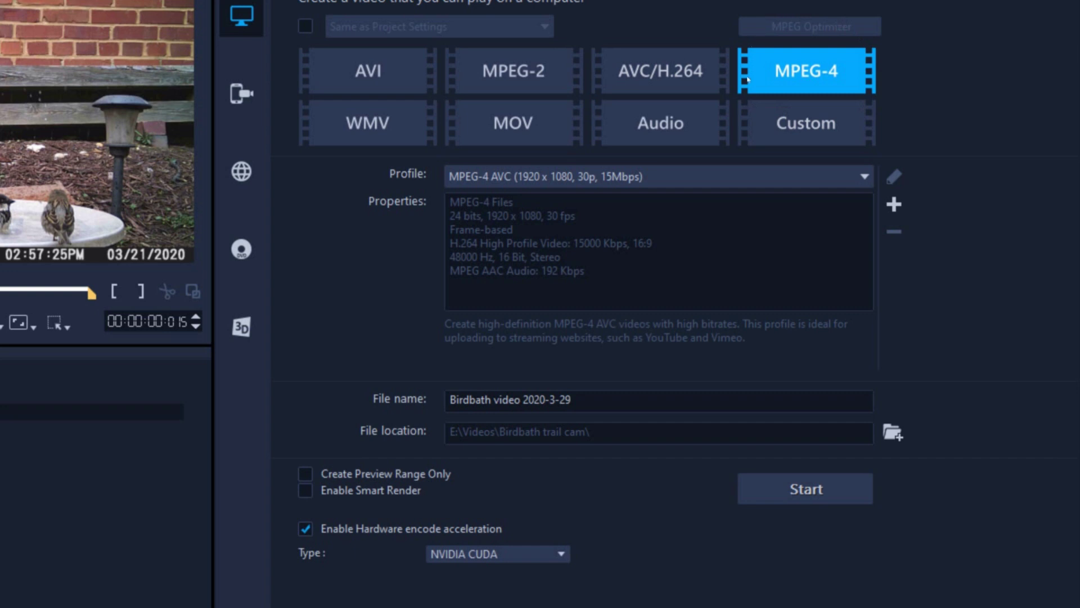
pyautogui.click(864, 177)
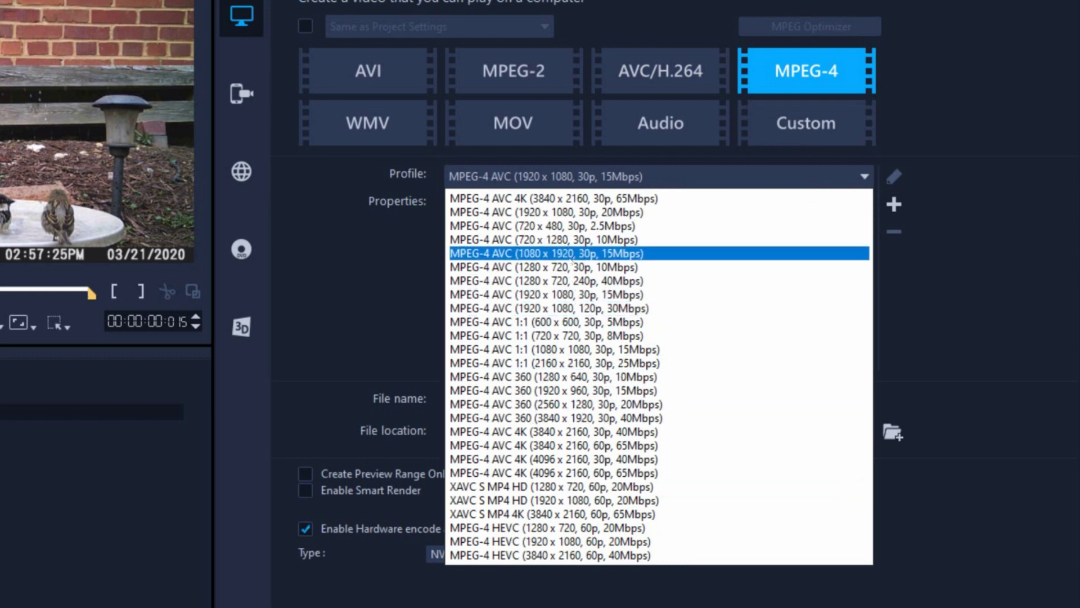
pyautogui.click(564, 294)
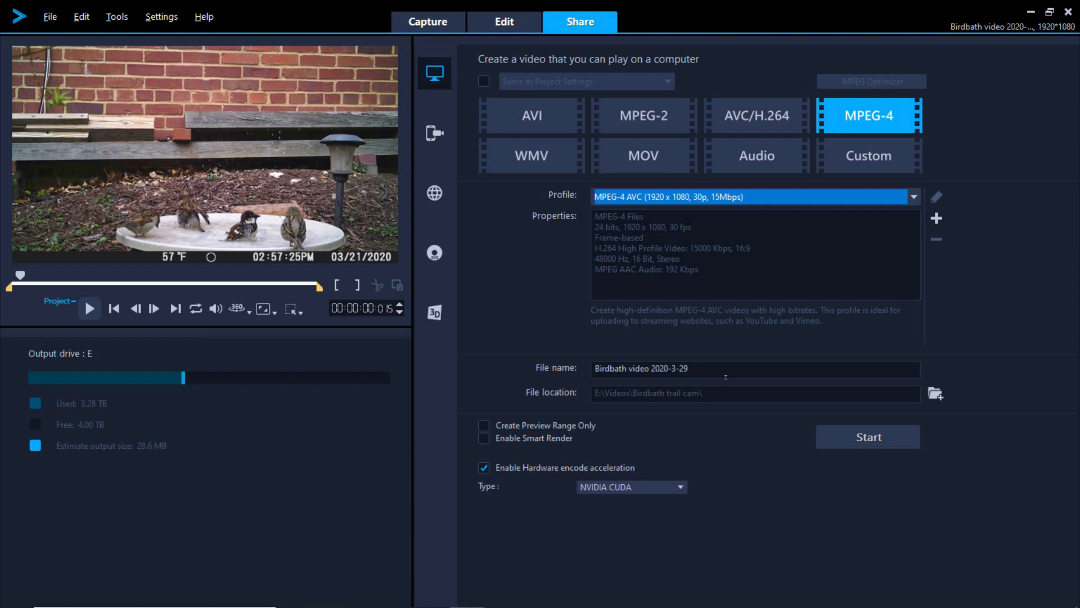
# Rename the output file to 'Birdbath video1 2020-3-29'
pyautogui.click(652, 369)
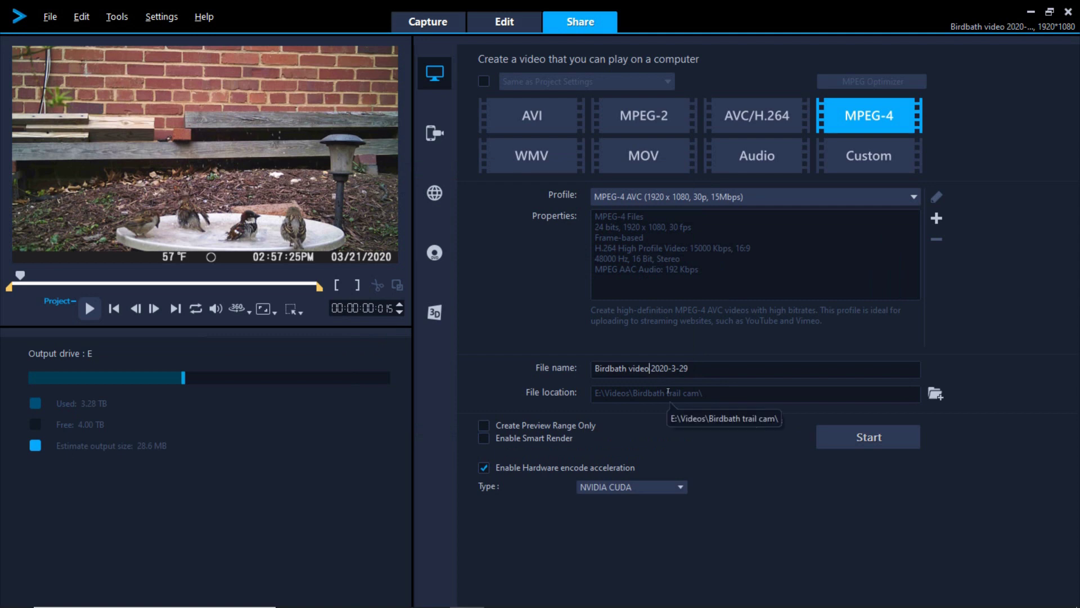
pyautogui.press('BackSpace')
pyautogui.write('1')
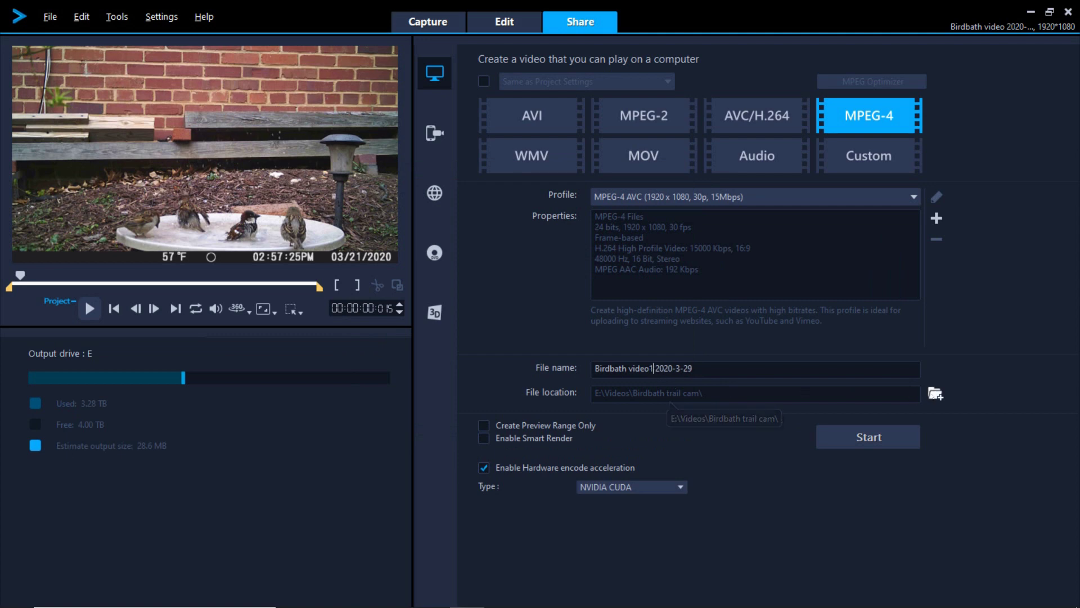
# Render Birdbath video1 2020-3-29.mp4 into the Birdbath trail cam folder and confirm completion
pyautogui.click(936, 394)
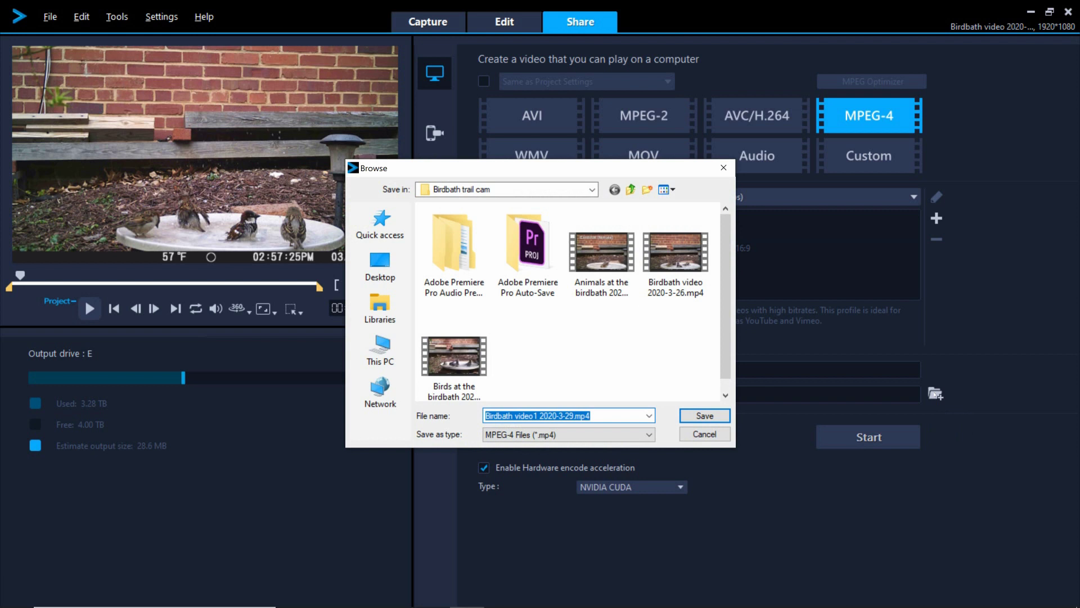
pyautogui.click(705, 415)
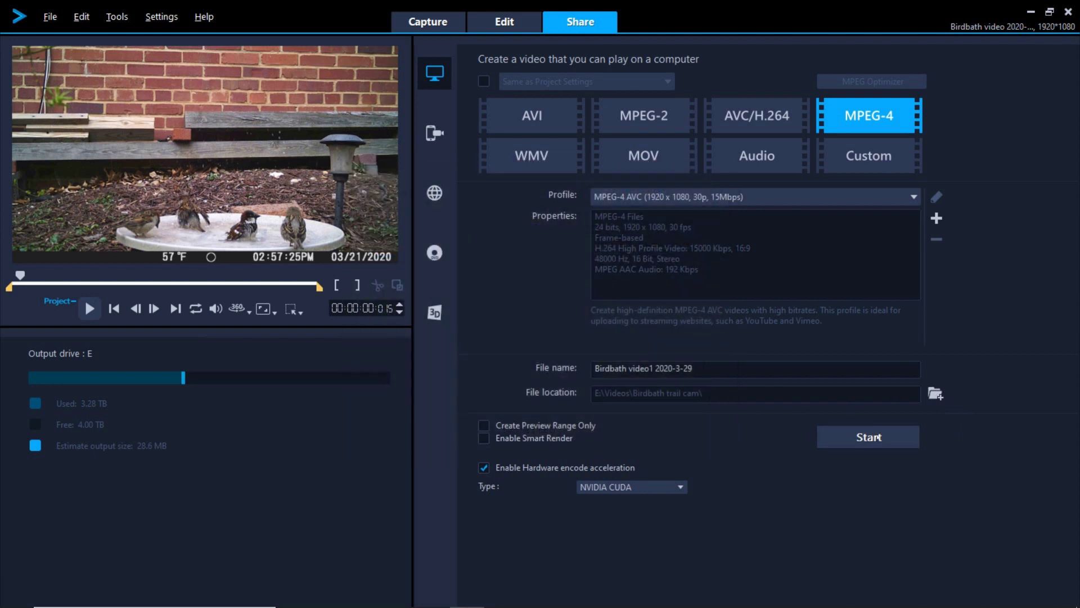
pyautogui.click(866, 438)
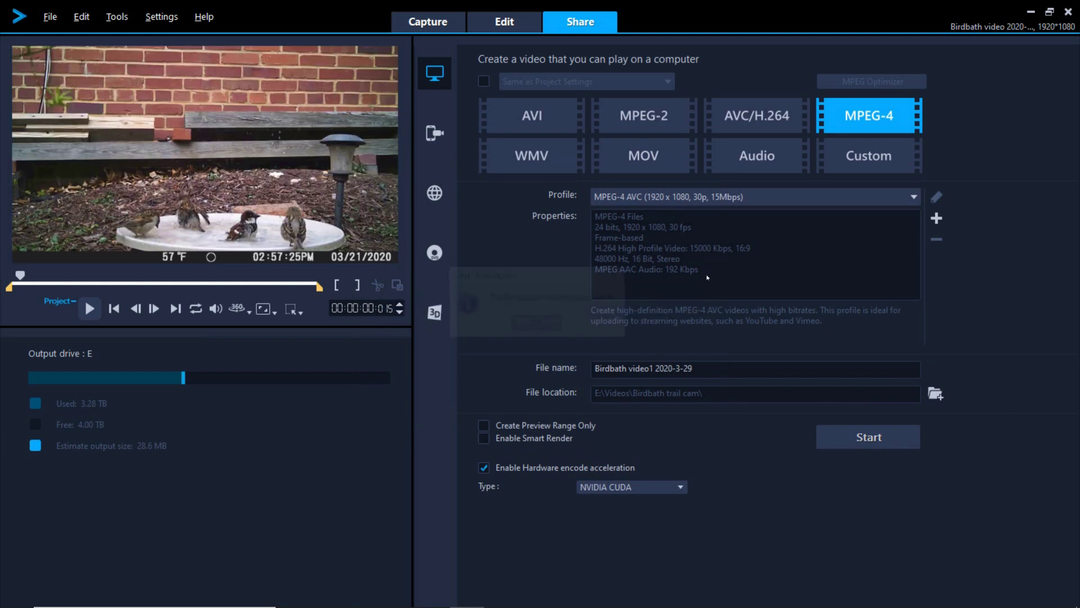
pyautogui.click(538, 326)
# Switch to the Birdbath trail cam folder showing the new mp4 beside the VSP project
pyautogui.moveTo(405, 601)
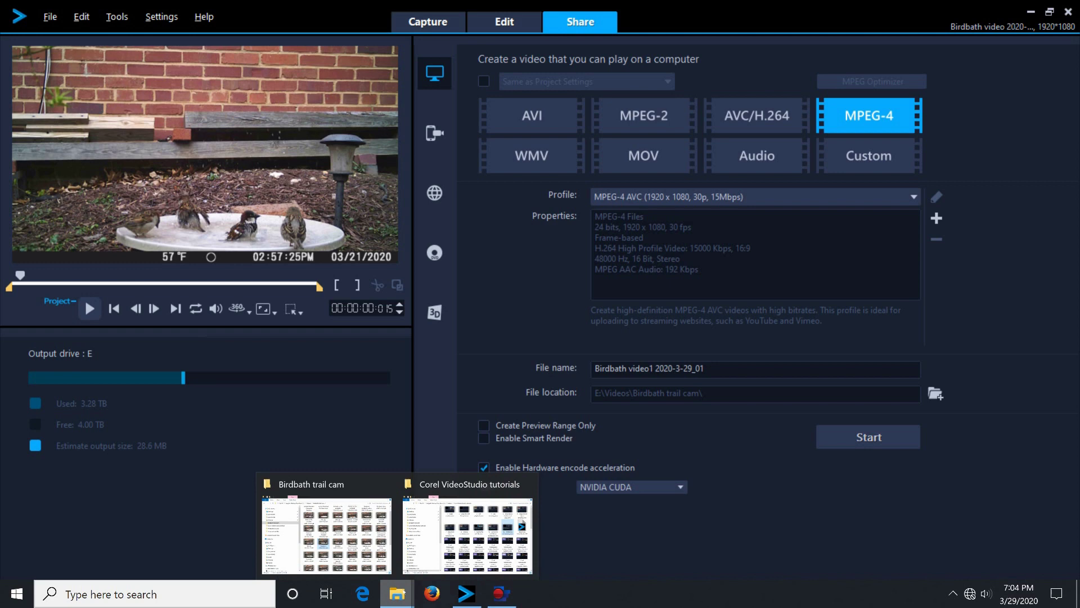
pyautogui.click(326, 531)
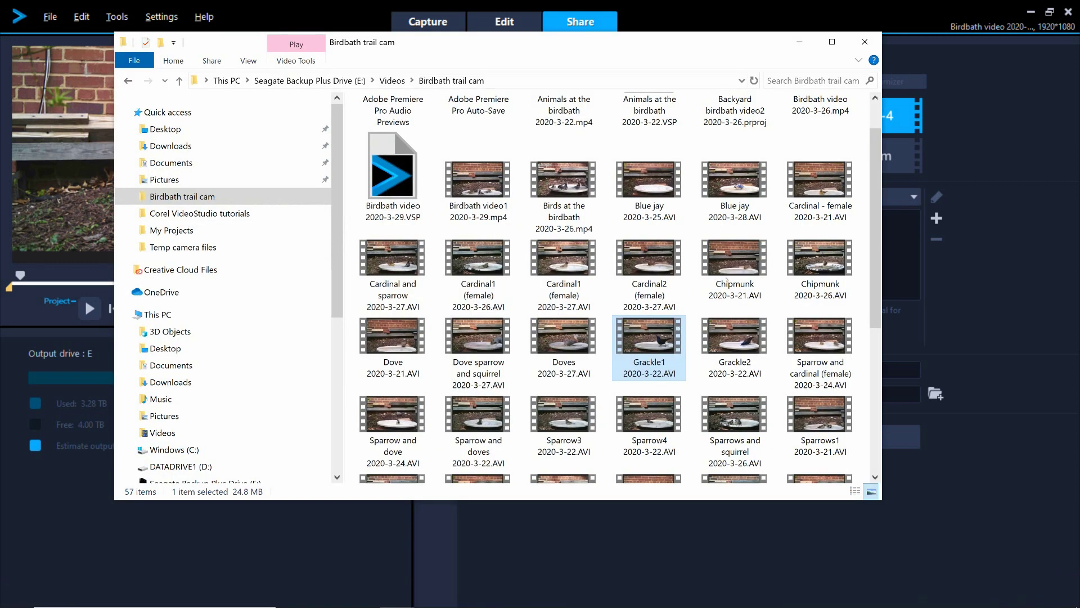